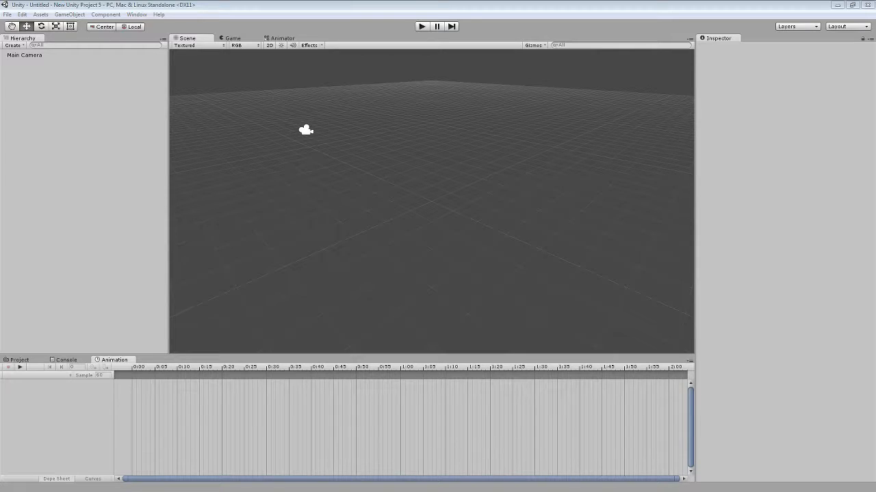
Create a UI Canvas in the scene hierarchy.
{"action": "left_click", "coordinate": [78, 130]}
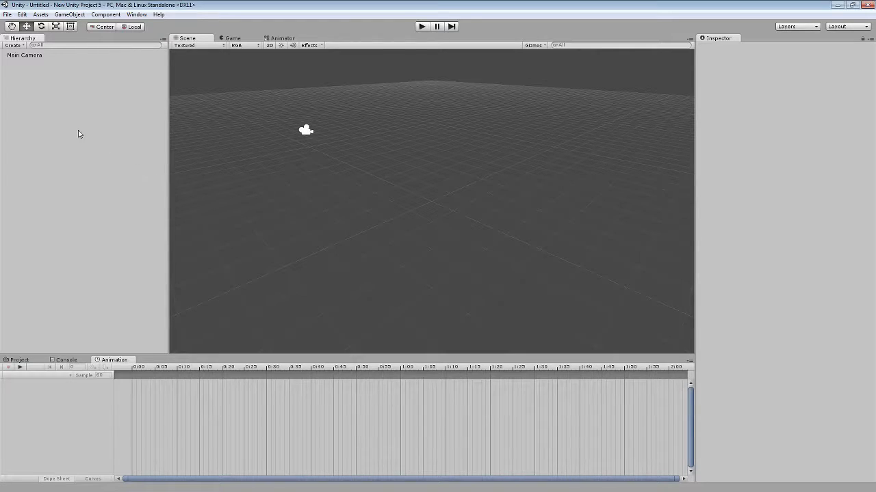
{"action": "right_click", "coordinate": [67, 98]}
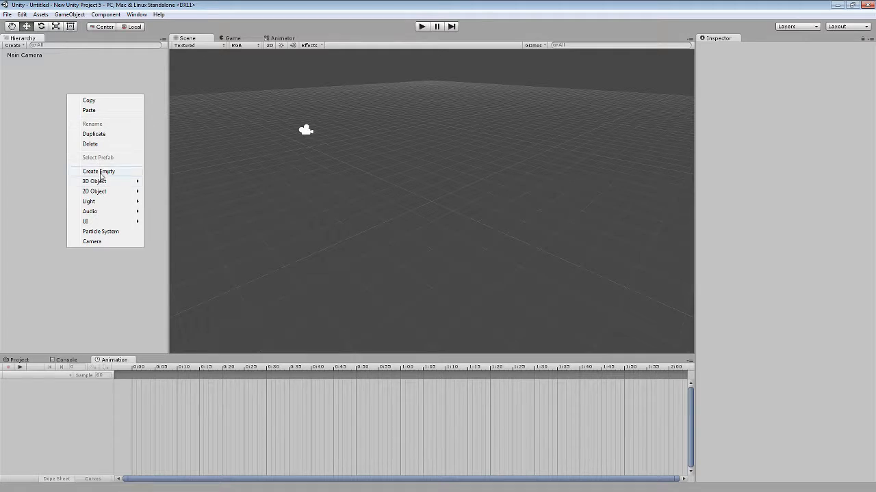
{"action": "mouse_move", "coordinate": [103, 181]}
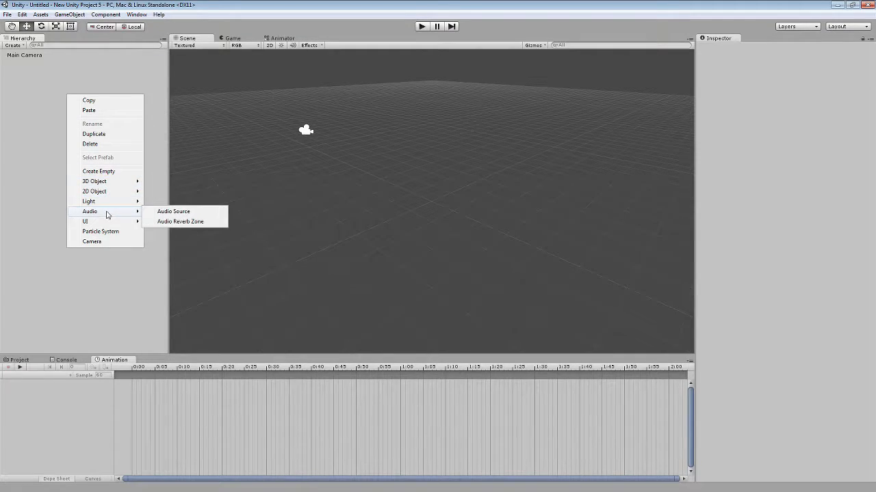
{"action": "mouse_move", "coordinate": [137, 223]}
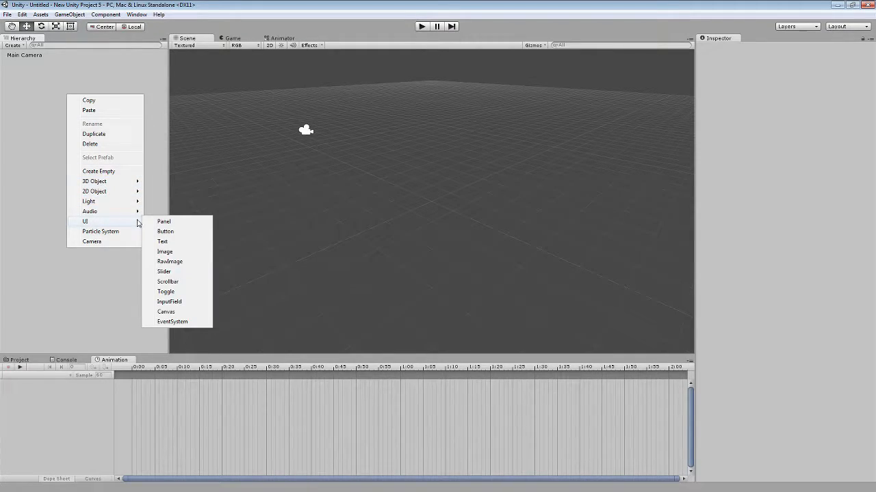
{"action": "left_click", "coordinate": [166, 311]}
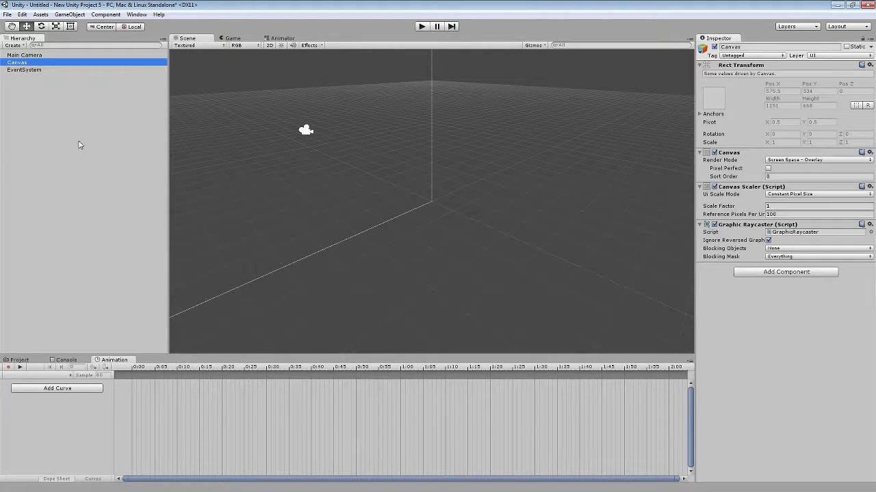
Switch the Scene view to 2D mode and frame the whole canvas outline.
{"action": "left_click_drag", "start_coordinate": [529, 169], "coordinate": [456, 161], "text": "alt"}
{"action": "middle_click_drag", "start_coordinate": [456, 161], "coordinate": [481, 160]}
{"action": "left_click_drag", "start_coordinate": [481, 161], "coordinate": [498, 154], "text": "alt"}
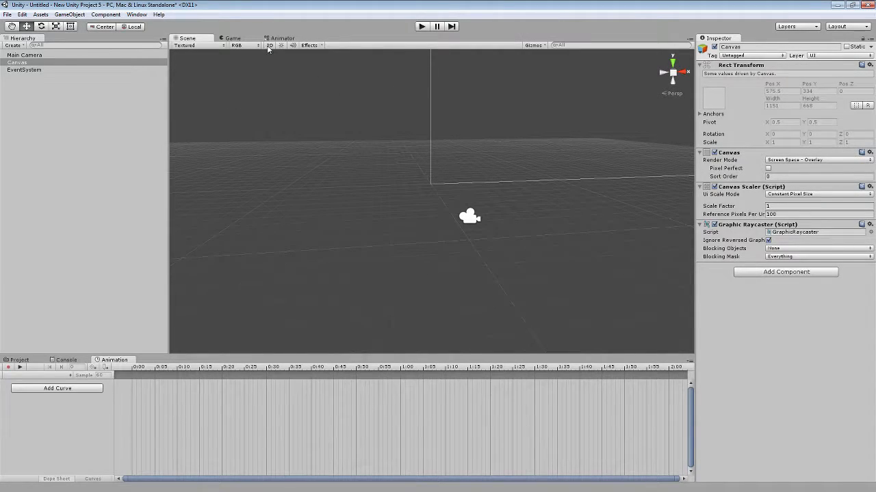
{"action": "left_click", "coordinate": [269, 45]}
{"action": "middle_click_drag", "start_coordinate": [522, 158], "coordinate": [505, 236]}
{"action": "scroll", "coordinate": [514, 220], "scroll_direction": "down", "scroll_amount": 10}
{"action": "middle_click_drag", "start_coordinate": [548, 183], "coordinate": [479, 225]}
{"action": "scroll", "coordinate": [478, 225], "scroll_direction": "up", "scroll_amount": 4}
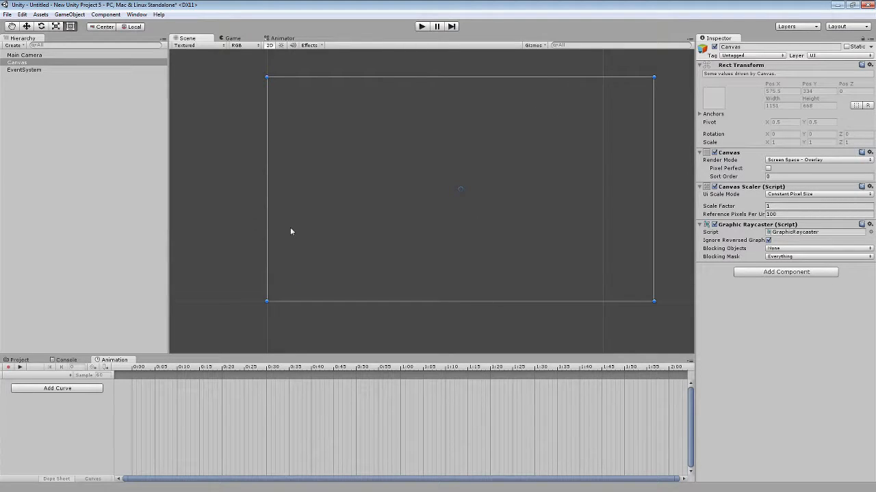
Add a UI Panel as a child of the Canvas.
{"action": "left_click", "coordinate": [17, 63]}
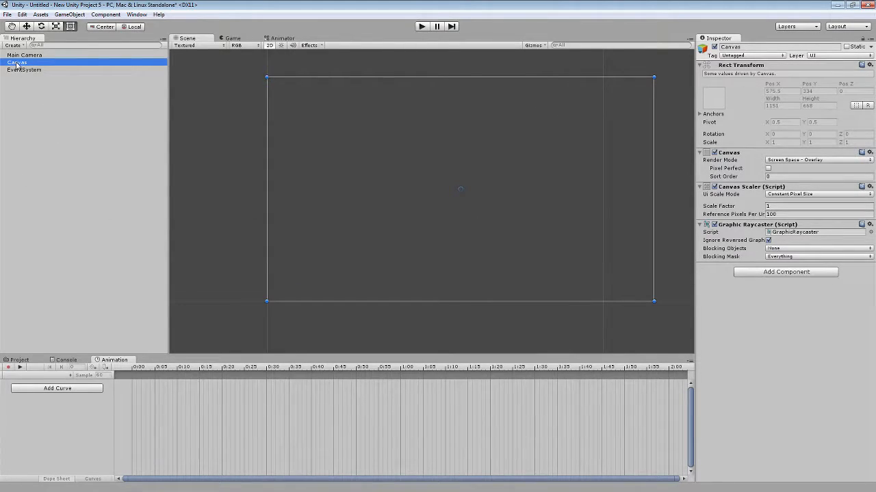
{"action": "right_click", "coordinate": [17, 63]}
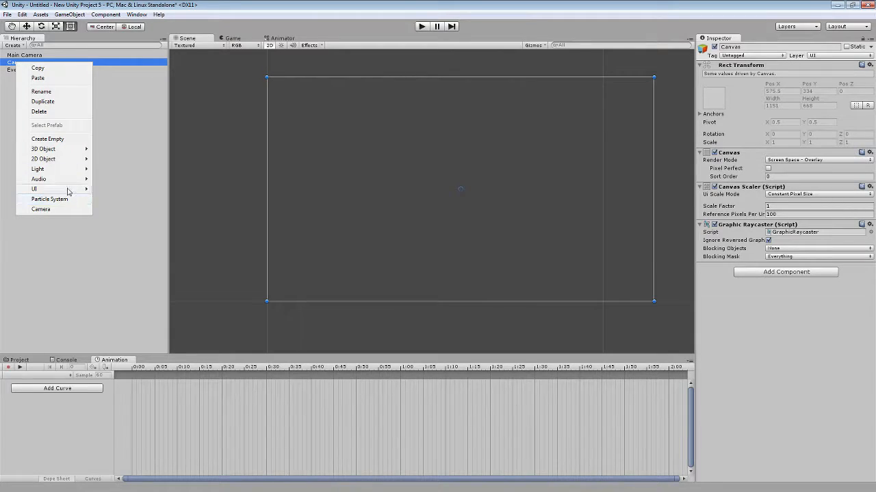
{"action": "mouse_move", "coordinate": [62, 188]}
{"action": "left_click", "coordinate": [130, 190]}
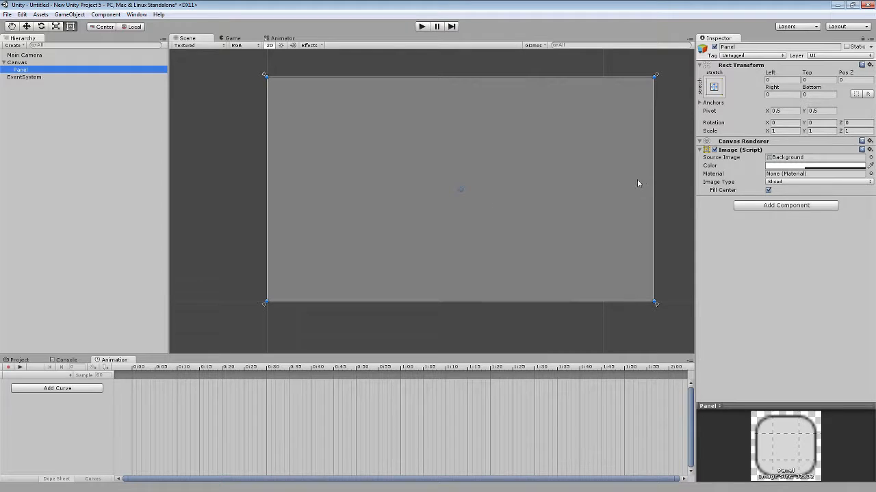
Resize the panel to fill the canvas's left part, with offsets of about 64.5 left, 39.5 top, 666.5 right and 37.5 bottom.
{"action": "left_click_drag", "start_coordinate": [653, 175], "coordinate": [430, 209]}
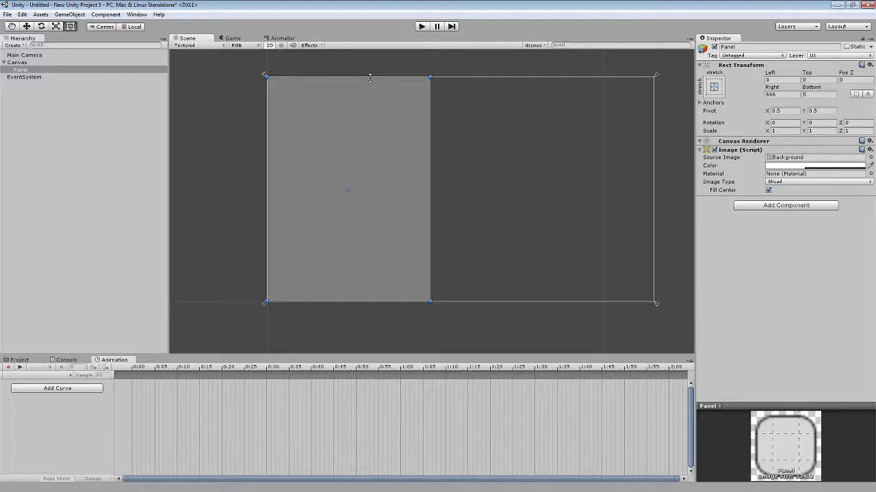
{"action": "left_click_drag", "start_coordinate": [370, 78], "coordinate": [370, 91]}
{"action": "left_click_drag", "start_coordinate": [270, 147], "coordinate": [284, 148]}
{"action": "left_click_drag", "start_coordinate": [355, 300], "coordinate": [356, 288]}
{"action": "left_click_drag", "start_coordinate": [284, 142], "coordinate": [289, 189]}
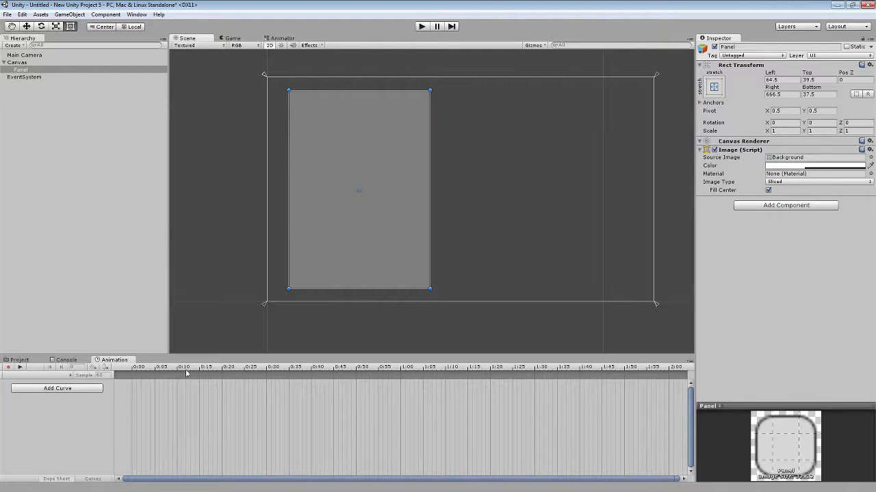
Show the project assets and set the panel's image color to semi-transparent red, R 249, G 0, B 0, alpha 134.
{"action": "left_click", "coordinate": [20, 360]}
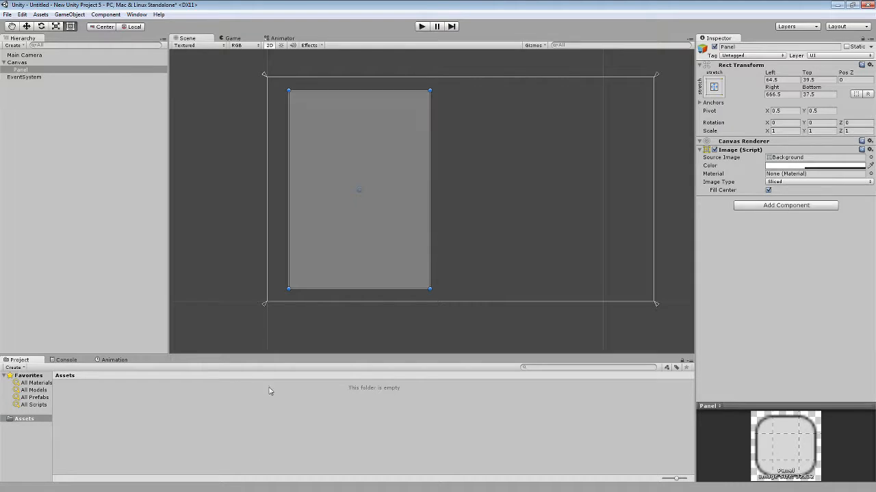
{"action": "left_click", "coordinate": [246, 429]}
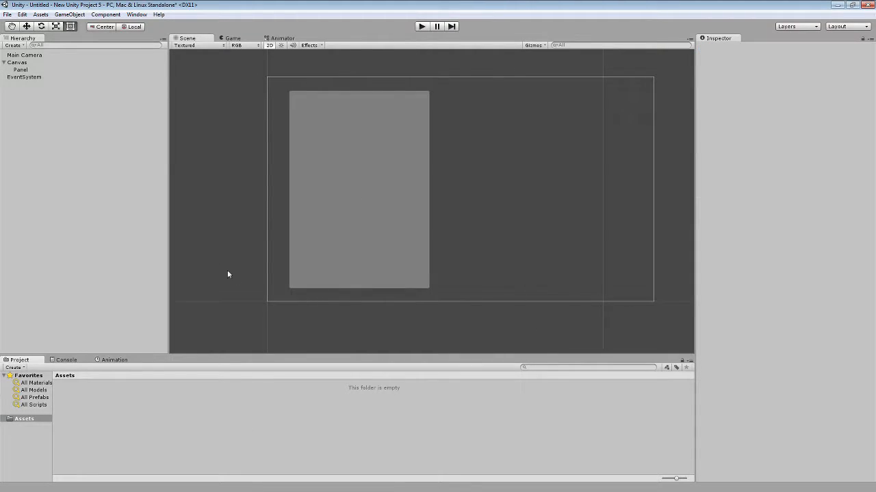
{"action": "left_click", "coordinate": [29, 68]}
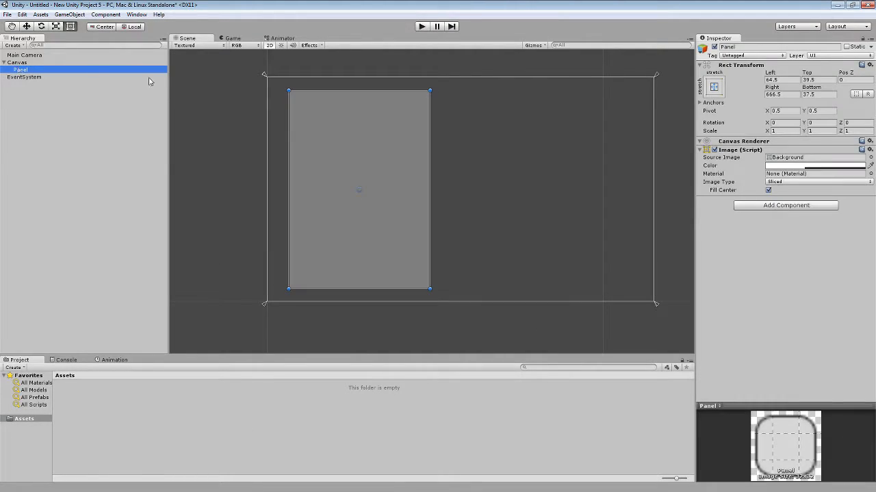
{"action": "left_click", "coordinate": [790, 166]}
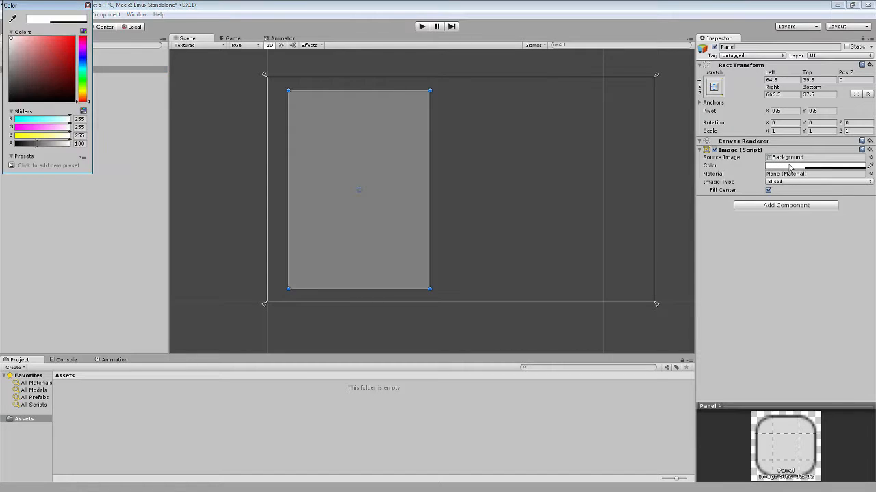
{"action": "left_click_drag", "start_coordinate": [65, 47], "coordinate": [76, 40]}
{"action": "left_click_drag", "start_coordinate": [57, 149], "coordinate": [43, 146]}
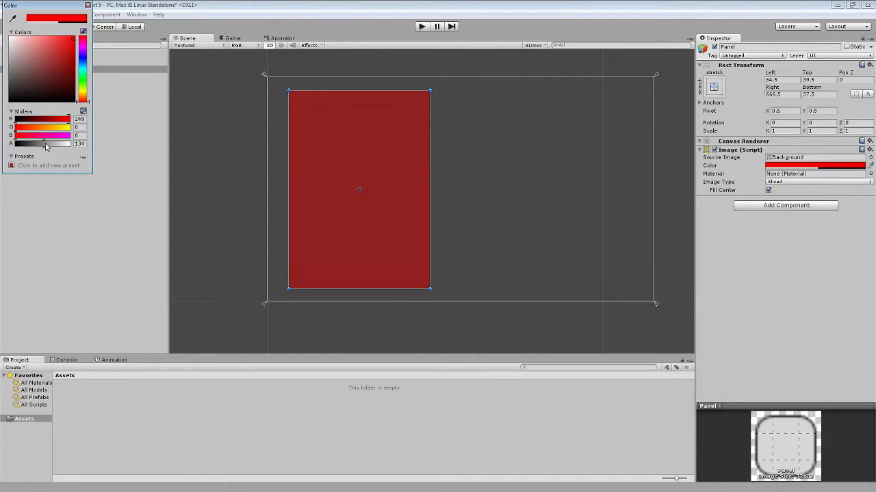
{"action": "left_click", "coordinate": [88, 5]}
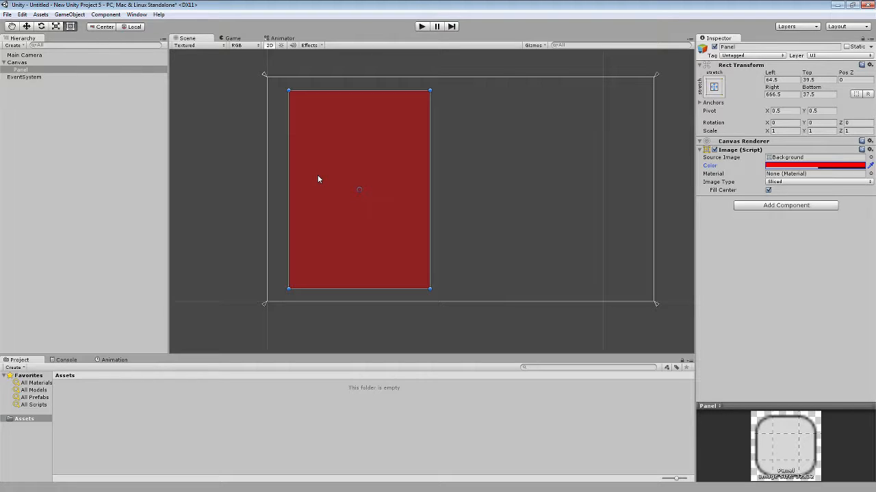
Add a UI Text element as a child of the panel and move it up to about Pos Y 231.
{"action": "left_click", "coordinate": [43, 101]}
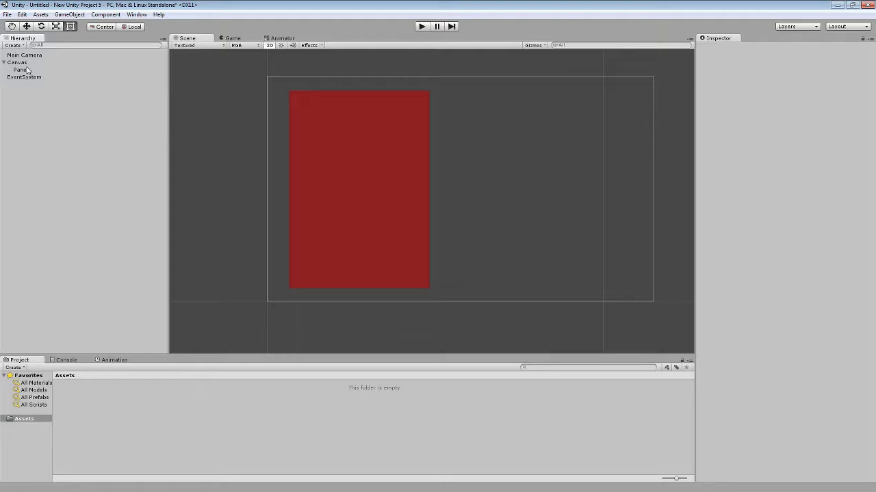
{"action": "right_click", "coordinate": [20, 70]}
{"action": "mouse_move", "coordinate": [80, 195]}
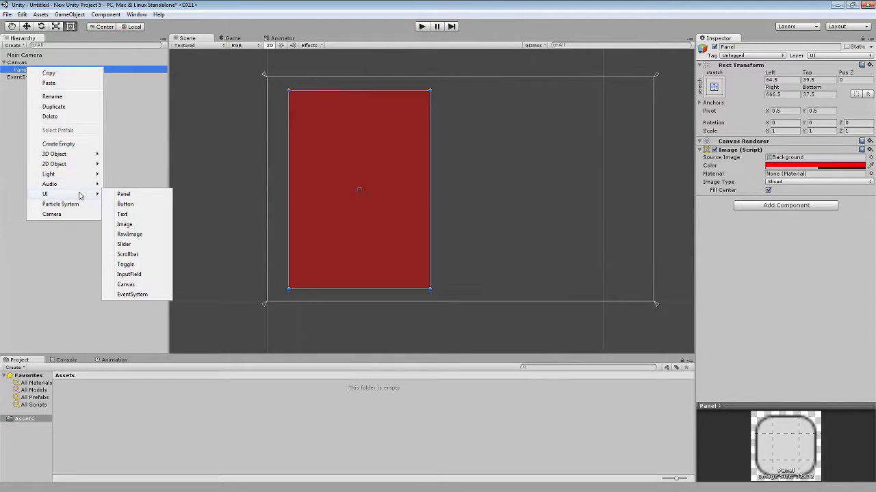
{"action": "left_click", "coordinate": [139, 219]}
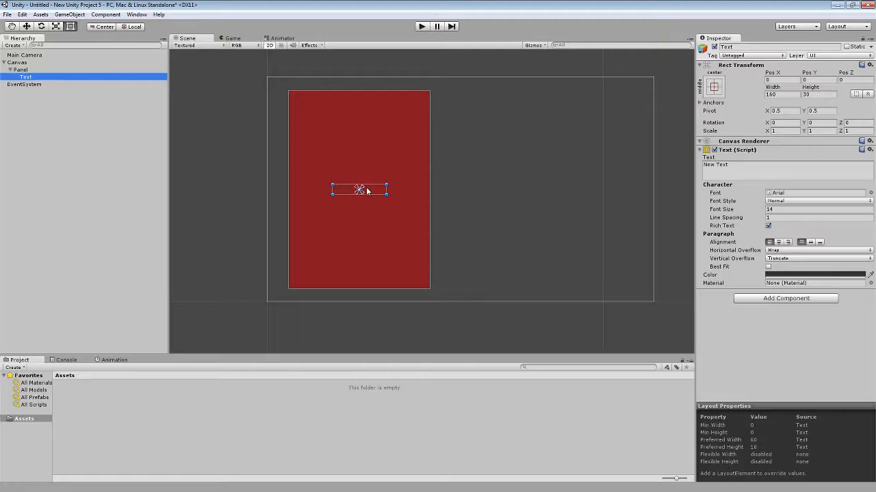
{"action": "key", "text": "w"}
{"action": "left_click_drag", "start_coordinate": [366, 186], "coordinate": [366, 109]}
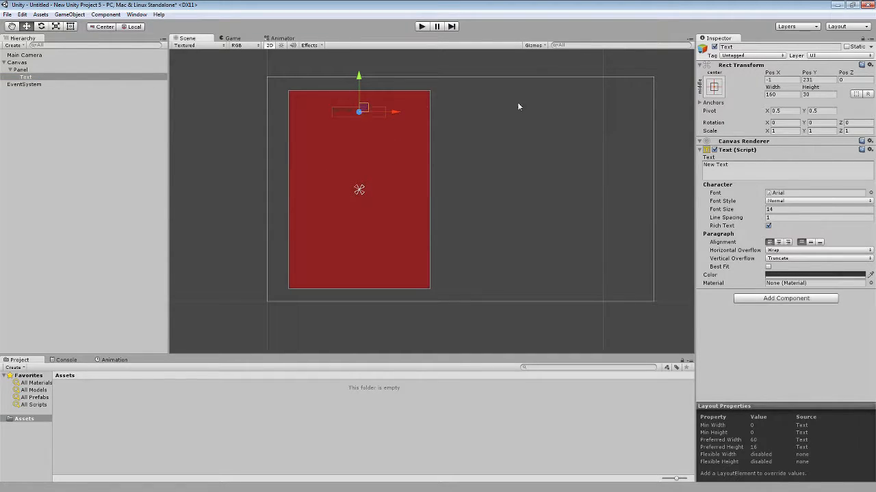
Anchor and position the text with the top-stretch preset, then extend its lower edge to a height of about 87.
{"action": "left_click", "coordinate": [713, 86]}
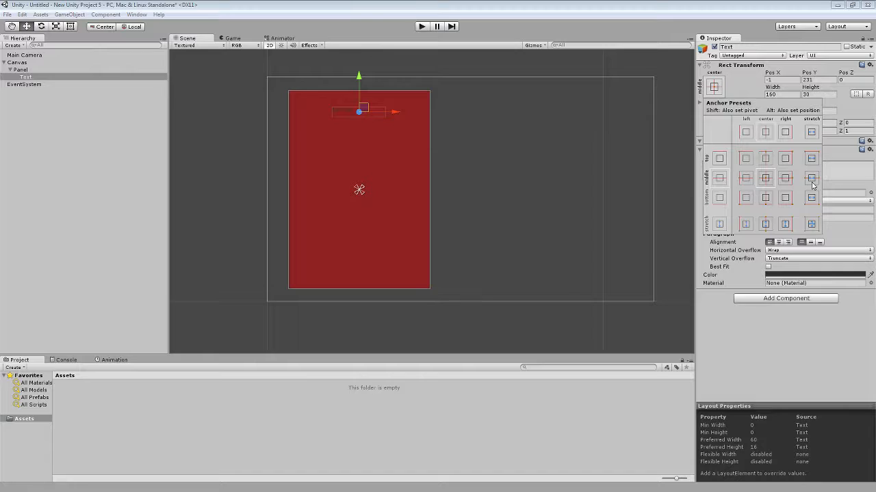
{"action": "key", "text": "alt"}
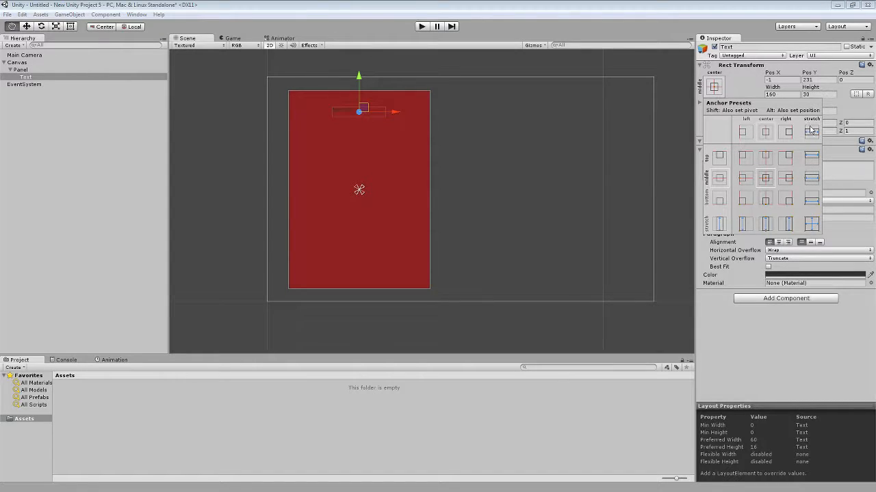
{"action": "left_click", "coordinate": [812, 158], "text": "alt"}
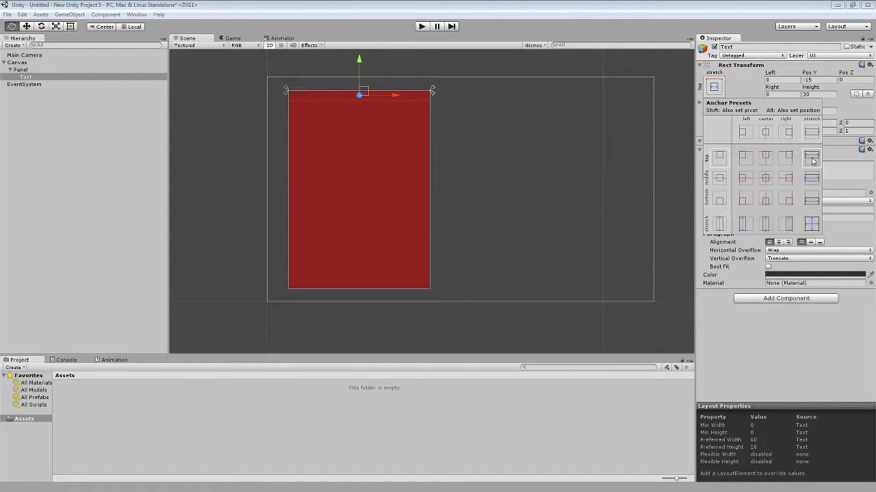
{"action": "left_click", "coordinate": [384, 102]}
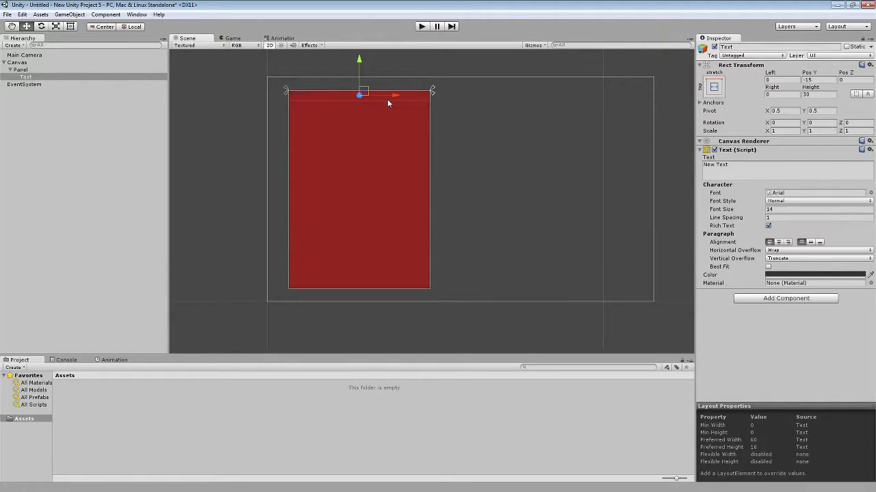
{"action": "left_click", "coordinate": [70, 26]}
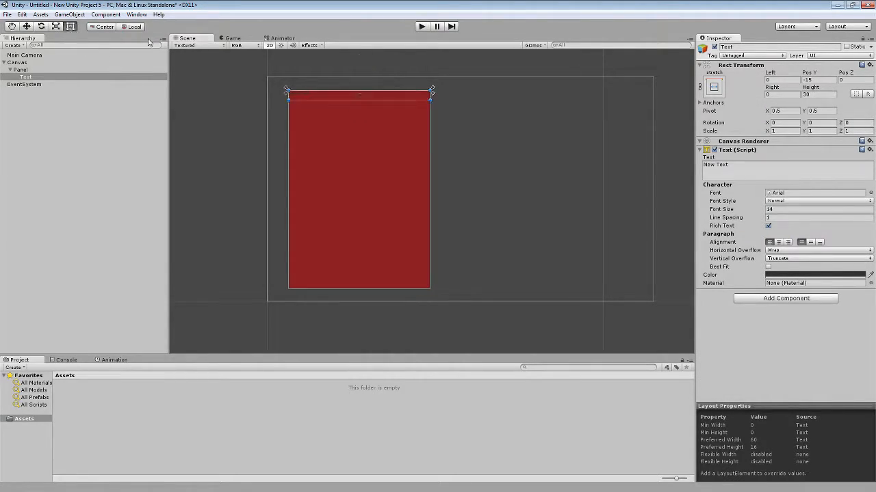
{"action": "left_click_drag", "start_coordinate": [349, 101], "coordinate": [350, 119]}
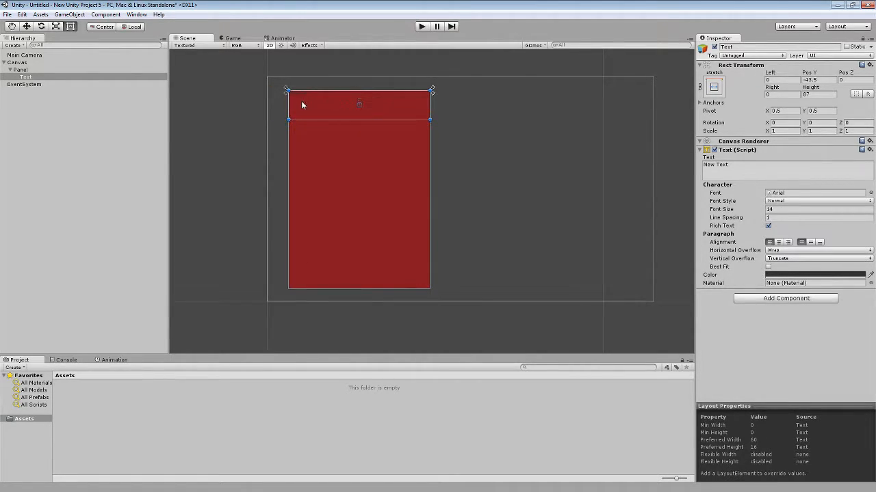
Set the text to "Main Menu" and center it horizontally and vertically in its box.
{"action": "left_click", "coordinate": [773, 172]}
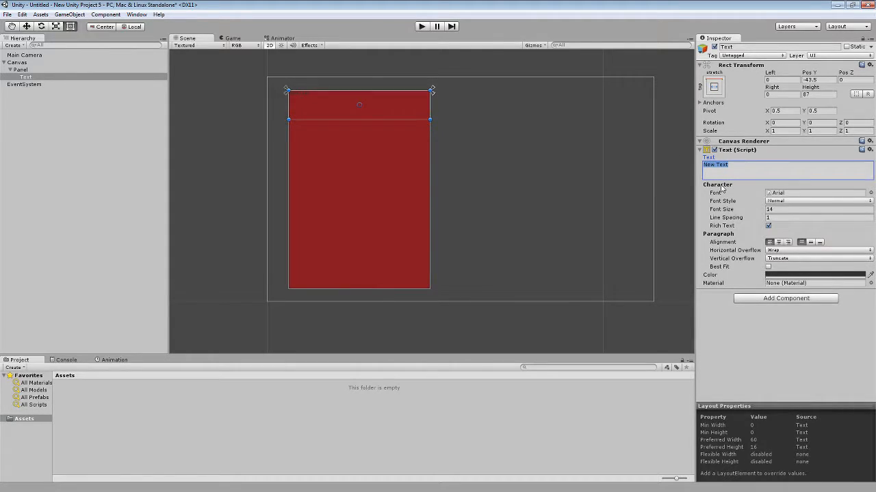
{"action": "type", "text": "Main Menu"}
{"action": "left_click", "coordinate": [779, 243]}
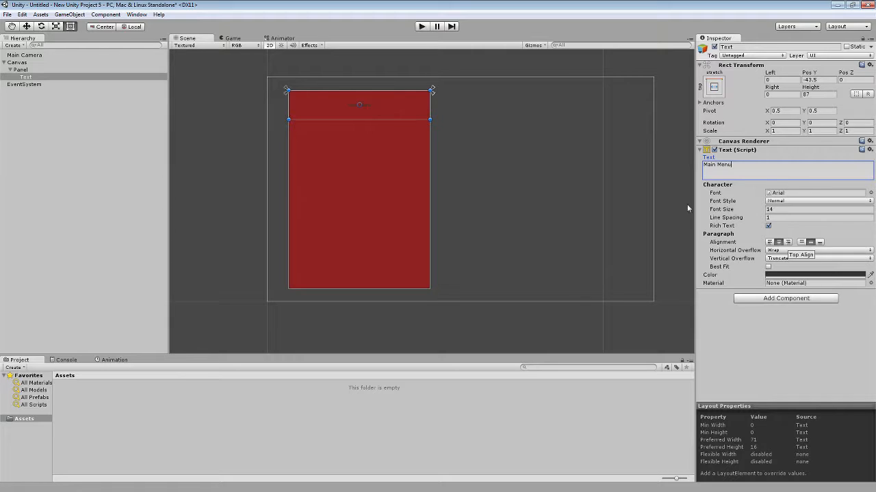
Set the heading's font size to 40 and its color to white.
{"action": "left_click", "coordinate": [788, 214]}
{"action": "left_click_drag", "start_coordinate": [718, 214], "coordinate": [732, 212]}
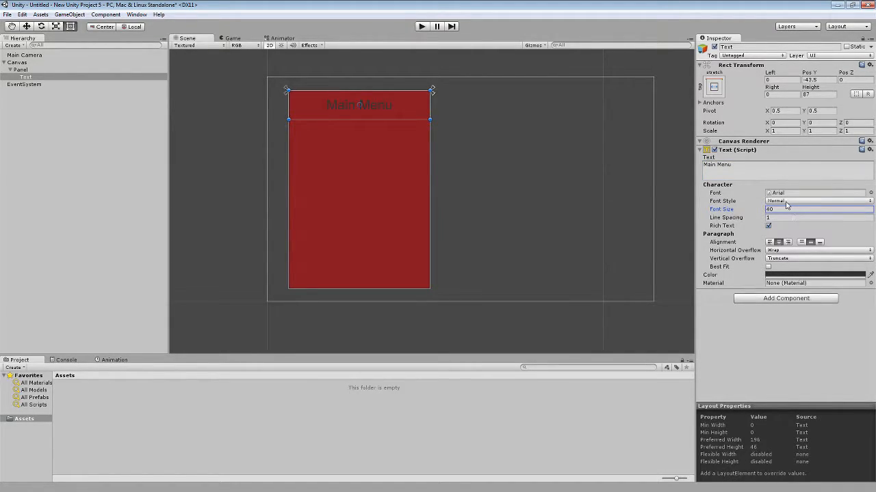
{"action": "left_click", "coordinate": [772, 275]}
{"action": "left_click_drag", "start_coordinate": [27, 54], "coordinate": [10, 37]}
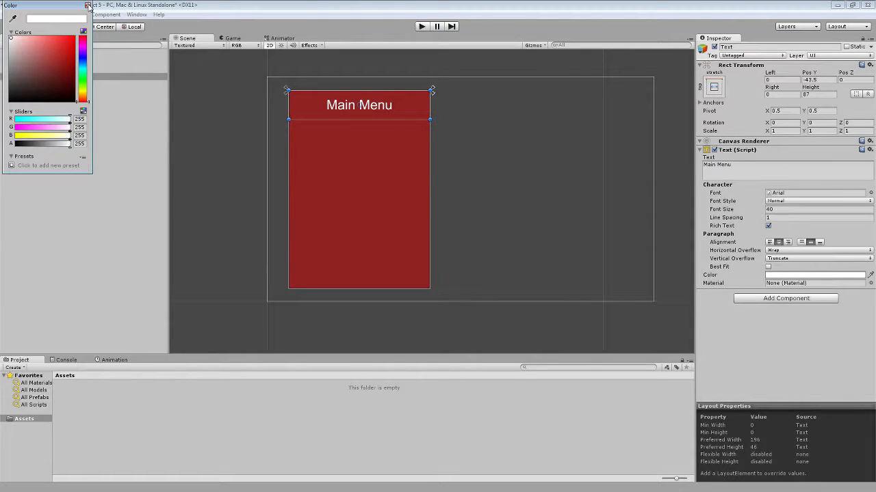
{"action": "left_click", "coordinate": [88, 6]}
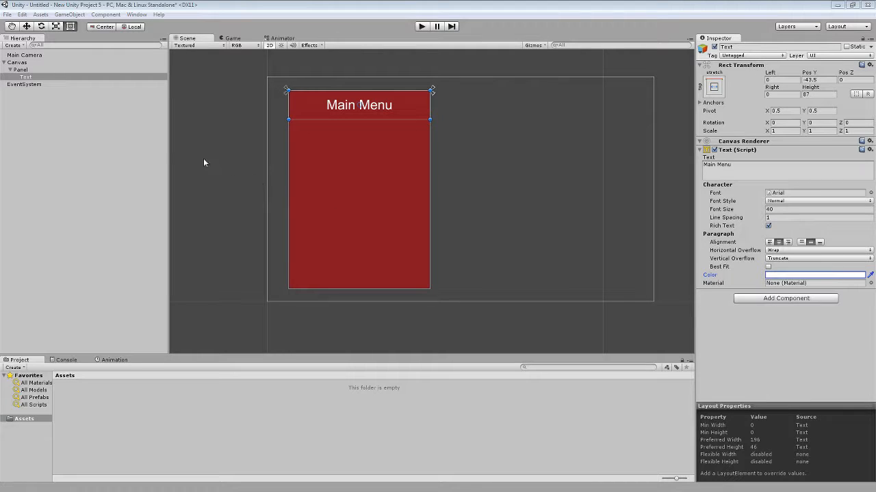
Create an empty GameObject as a child of the panel.
{"action": "left_click", "coordinate": [22, 70]}
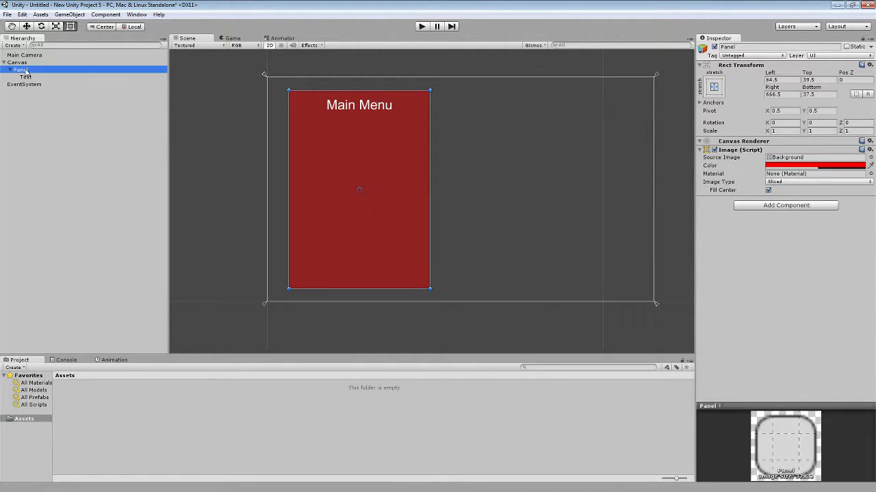
{"action": "right_click", "coordinate": [25, 71]}
{"action": "left_click", "coordinate": [74, 145]}
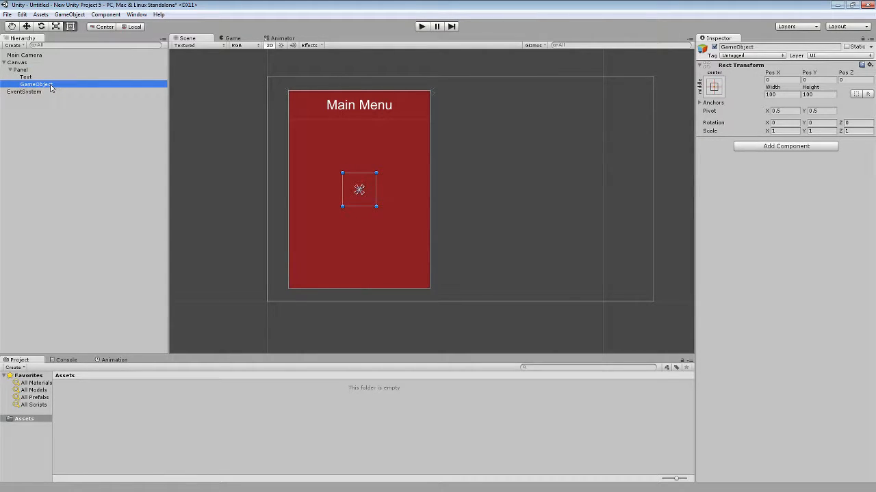
Enlarge the empty GameObject to about 340 by 458 so it fills the panel area below the heading.
{"action": "left_click_drag", "start_coordinate": [377, 181], "coordinate": [413, 182]}
{"action": "left_click_drag", "start_coordinate": [343, 185], "coordinate": [300, 183]}
{"action": "left_click_drag", "start_coordinate": [353, 206], "coordinate": [353, 278]}
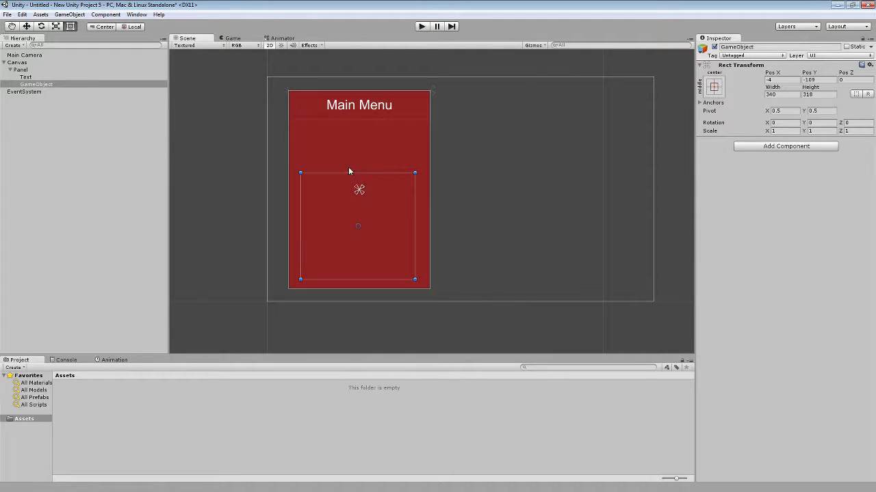
{"action": "left_click_drag", "start_coordinate": [353, 170], "coordinate": [363, 126]}
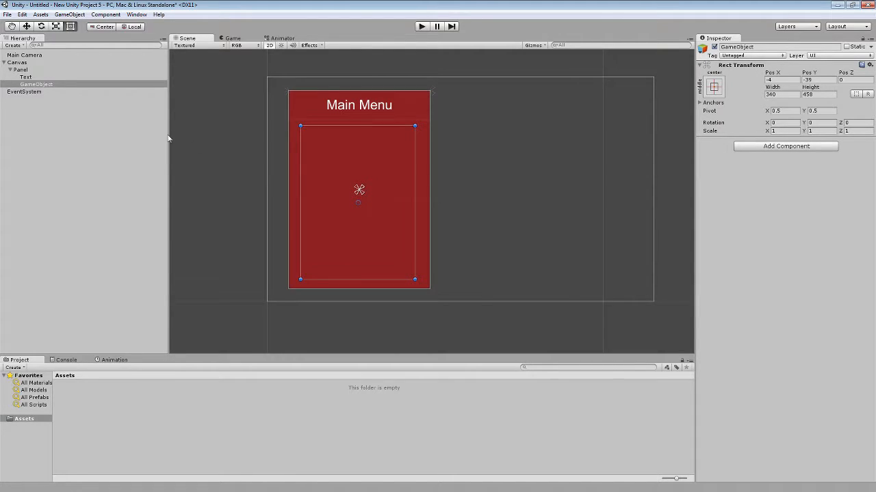
Add a UI Button as a child of the empty GameObject.
{"action": "right_click", "coordinate": [37, 84]}
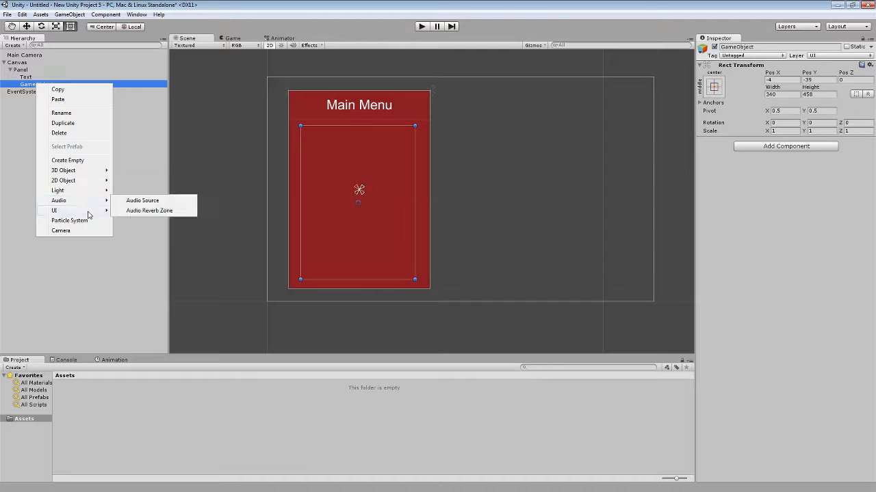
{"action": "mouse_move", "coordinate": [87, 211]}
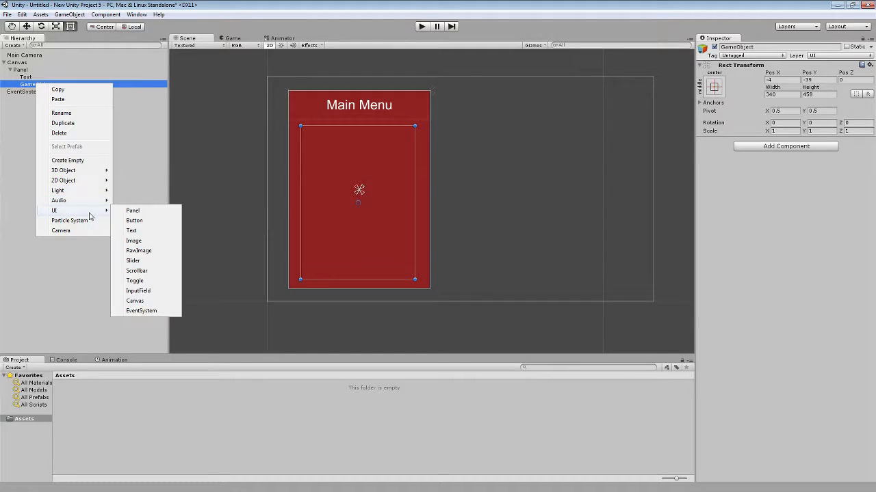
{"action": "left_click", "coordinate": [136, 220]}
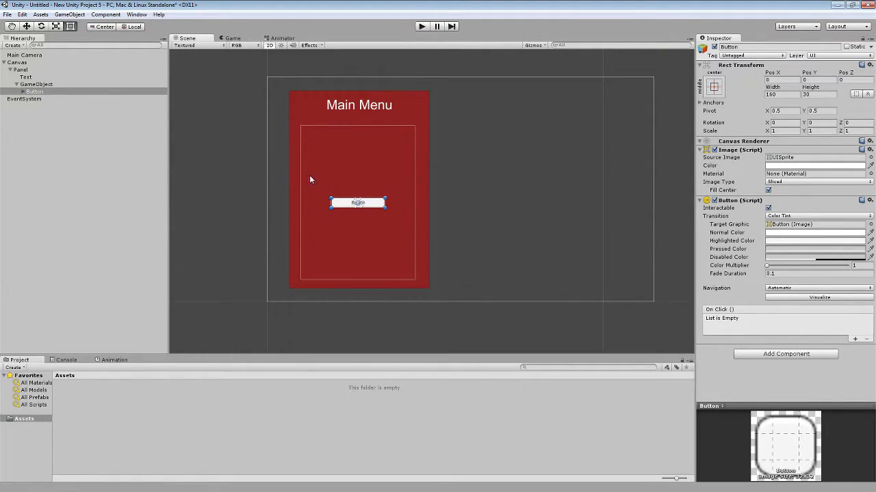
Narrow the container GameObject to a width of about 318, centered horizontally in the panel at X position 0.
{"action": "left_click", "coordinate": [36, 84]}
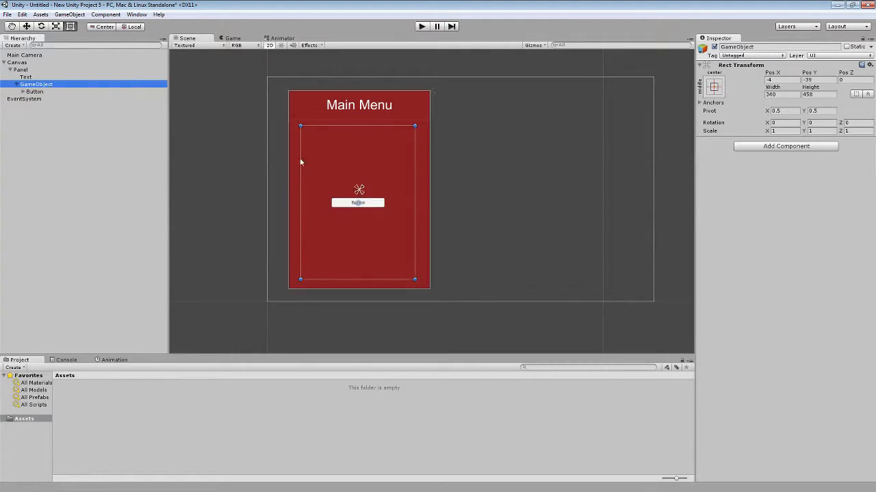
{"action": "left_click_drag", "start_coordinate": [303, 162], "coordinate": [307, 162]}
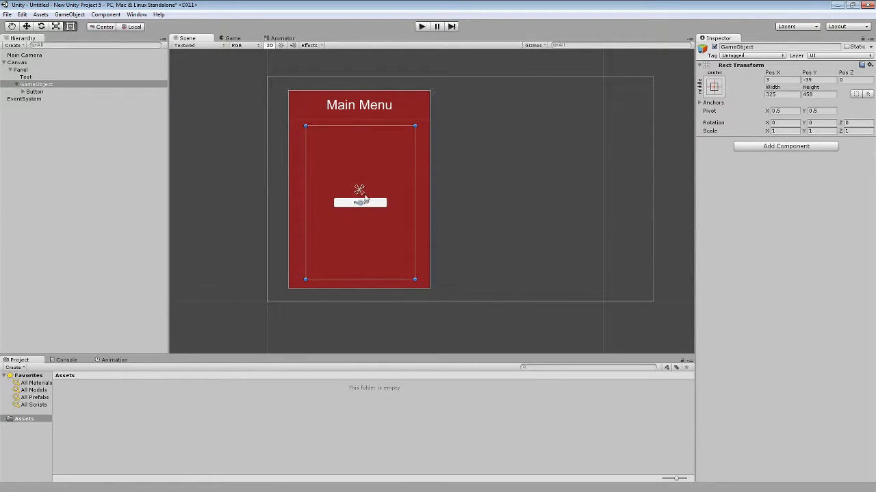
{"action": "left_click_drag", "start_coordinate": [414, 181], "coordinate": [411, 177]}
{"action": "left_click_drag", "start_coordinate": [410, 177], "coordinate": [412, 178]}
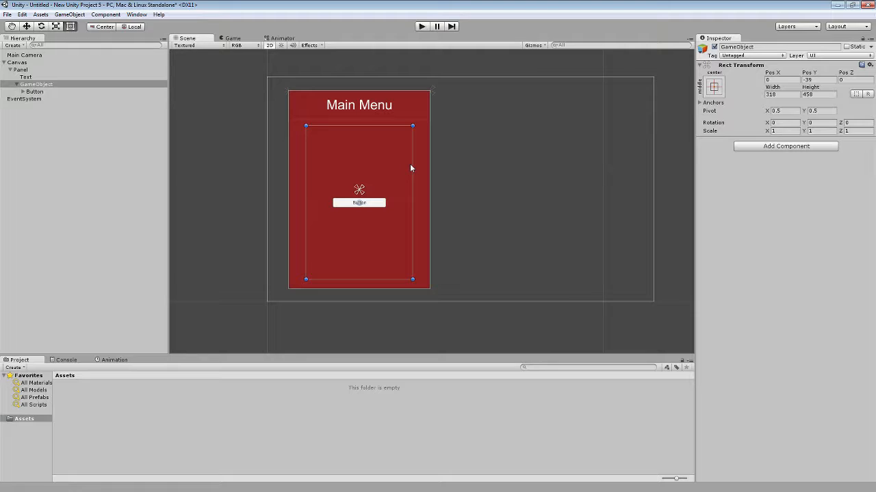
Add a Vertical Layout Group to the container GameObject and disable Child Force Expand for both width and height.
{"action": "left_click", "coordinate": [37, 85]}
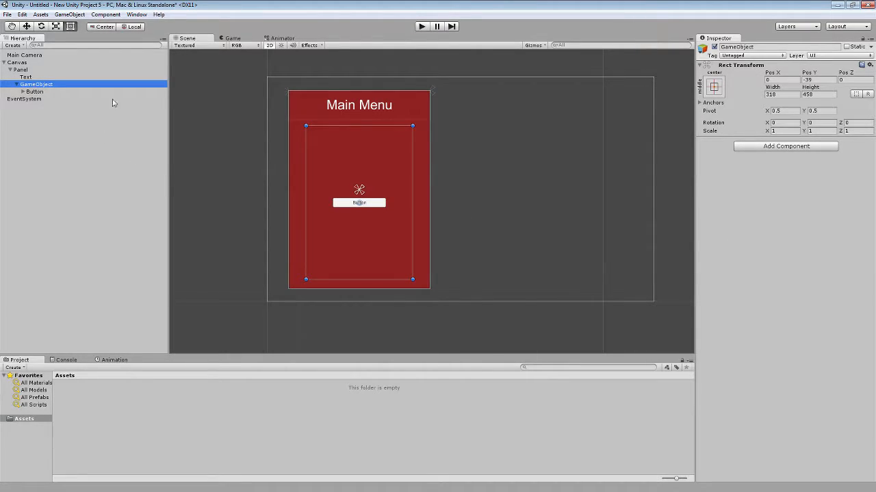
{"action": "left_click", "coordinate": [783, 147]}
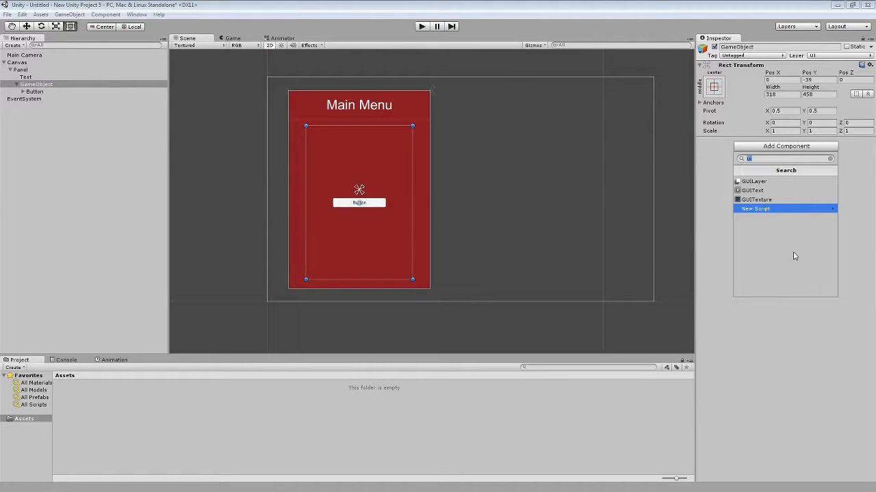
{"action": "type", "text": "ver"}
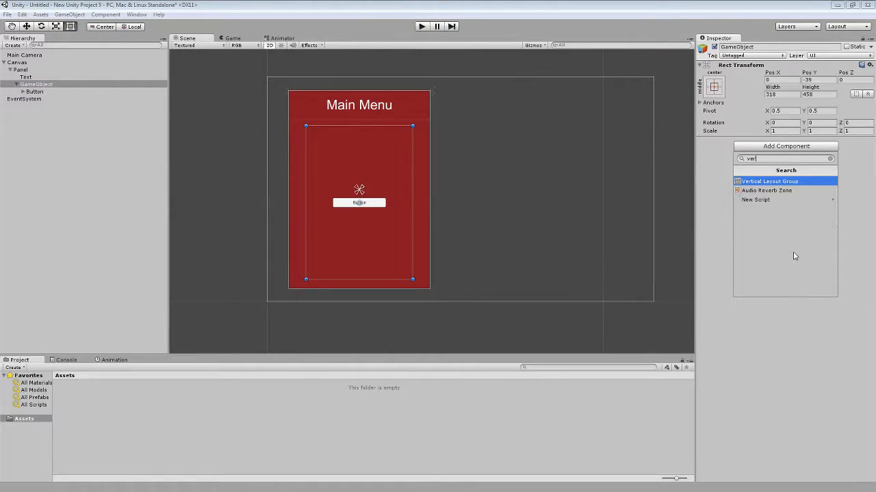
{"action": "left_click", "coordinate": [774, 183]}
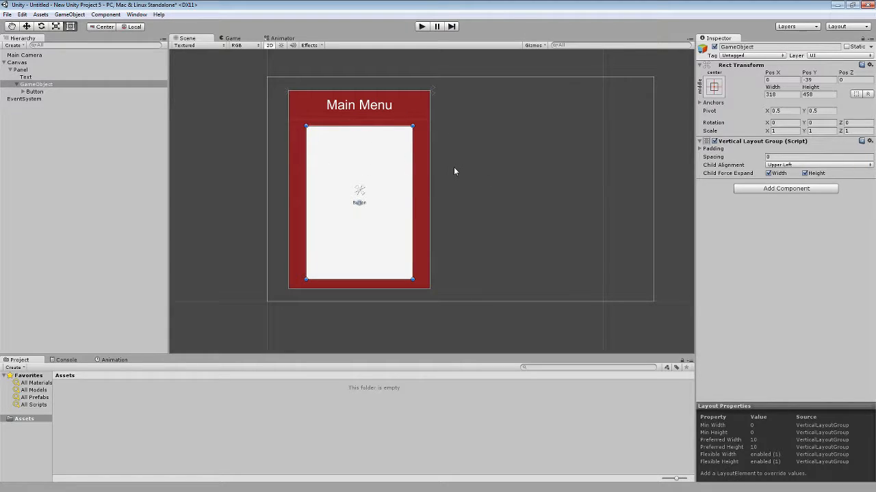
{"action": "left_click", "coordinate": [778, 174]}
{"action": "left_click", "coordinate": [813, 175]}
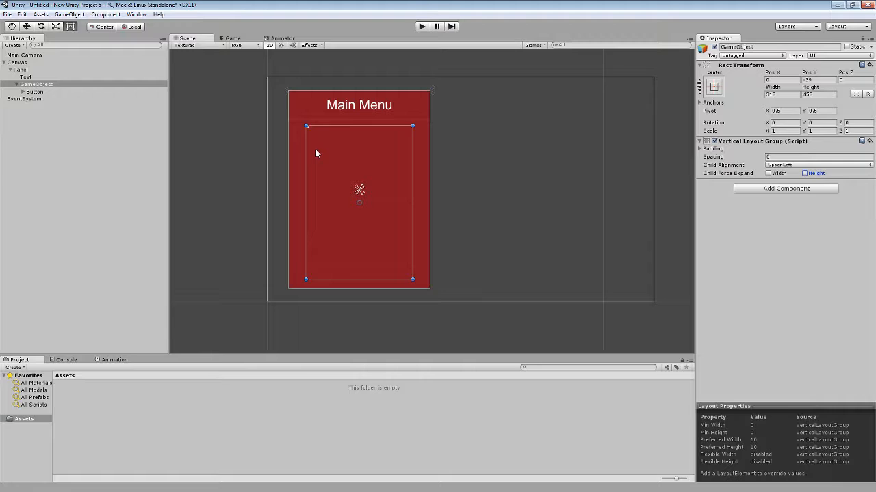
Add a Horizontal Layout Group component to the button and leave its settings expanded.
{"action": "left_click", "coordinate": [41, 93]}
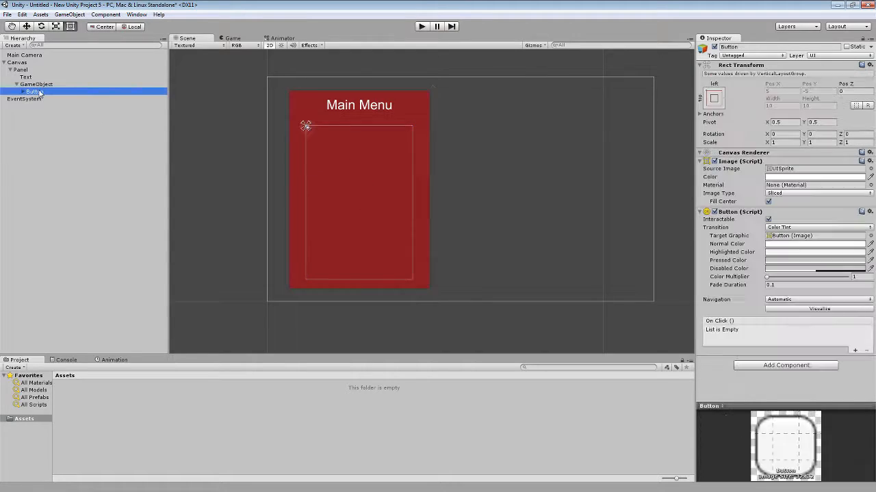
{"action": "left_click", "coordinate": [786, 365]}
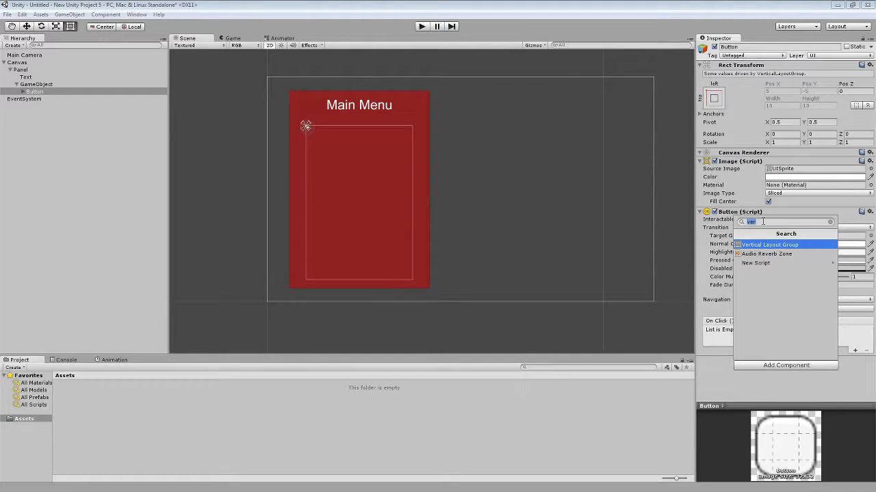
{"action": "type", "text": "hor"}
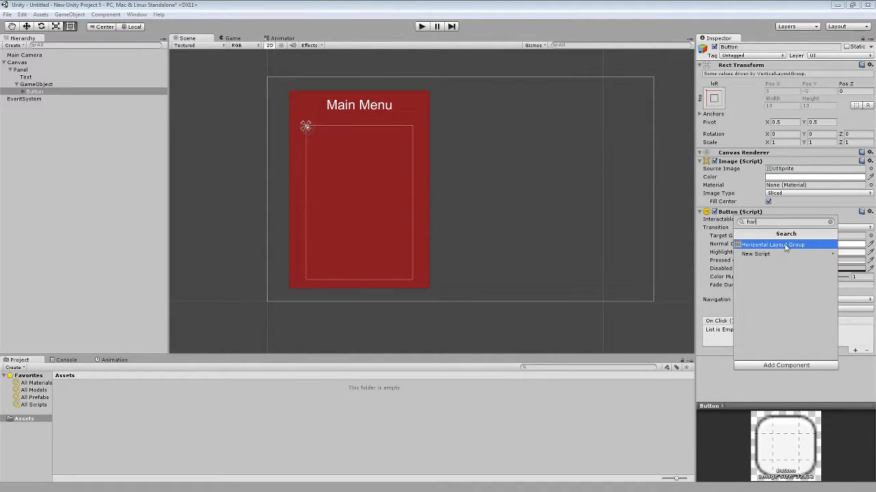
{"action": "left_click", "coordinate": [783, 246]}
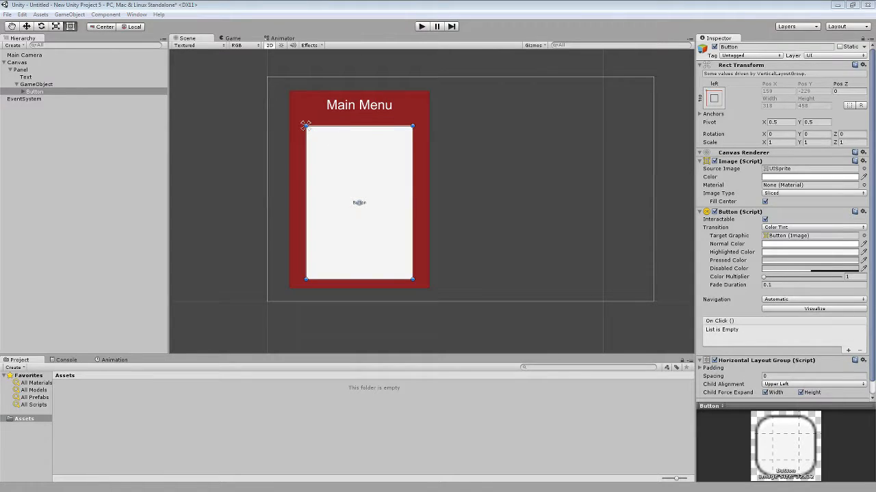
{"action": "left_click", "coordinate": [829, 362]}
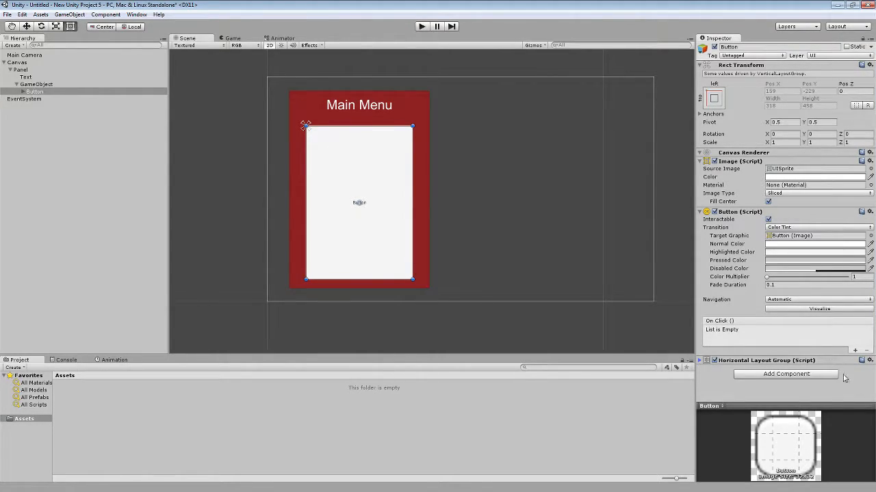
{"action": "left_click", "coordinate": [702, 361]}
Add a Layout Element component to the button and expand the Horizontal Layout Group's padding settings.
{"action": "scroll", "coordinate": [741, 383], "scroll_direction": "down", "scroll_amount": 1}
{"action": "left_click", "coordinate": [803, 394]}
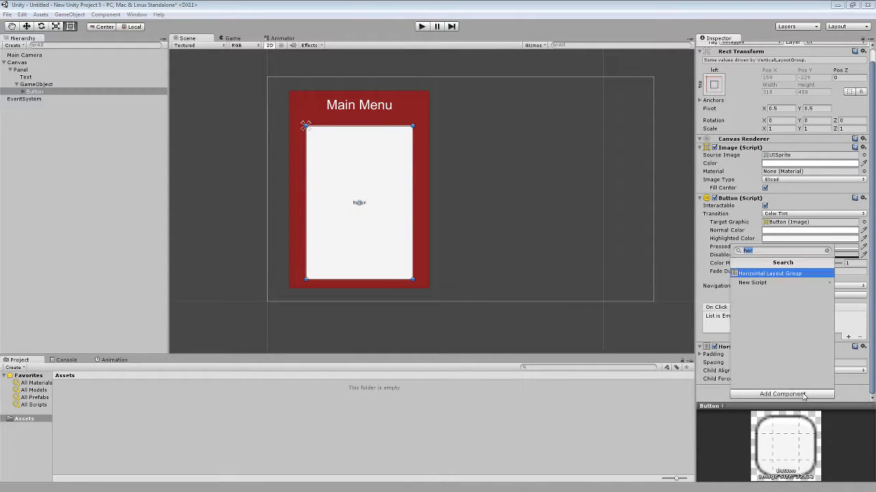
{"action": "key", "text": "BackSpace"}
{"action": "type", "text": "lay"}
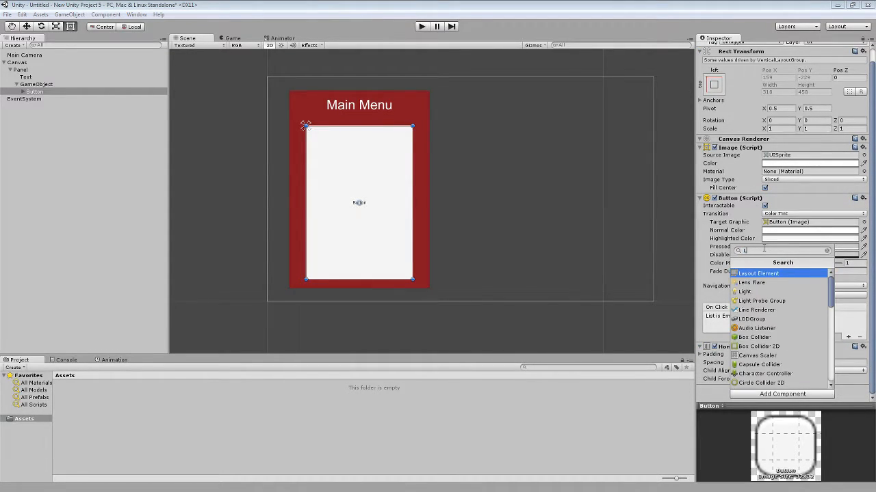
{"action": "key", "text": "Return"}
{"action": "scroll", "coordinate": [804, 291], "scroll_direction": "down", "scroll_amount": 5}
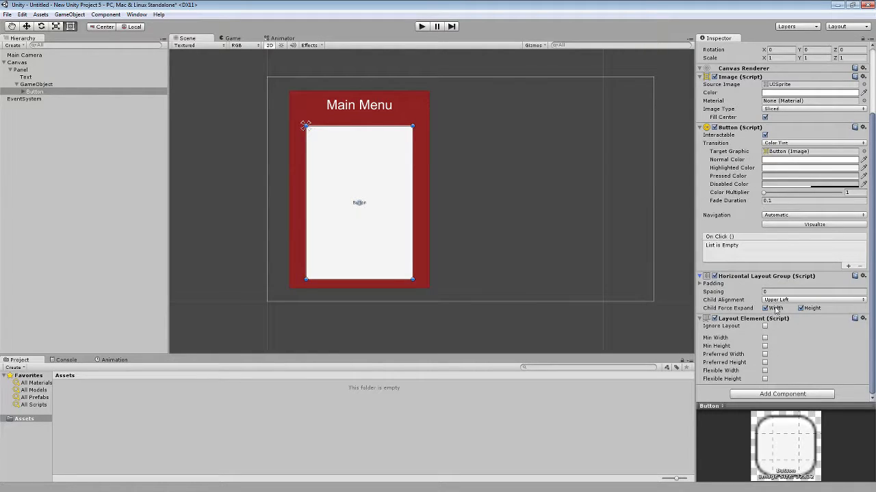
{"action": "left_click", "coordinate": [715, 284]}
{"action": "left_click", "coordinate": [766, 292]}
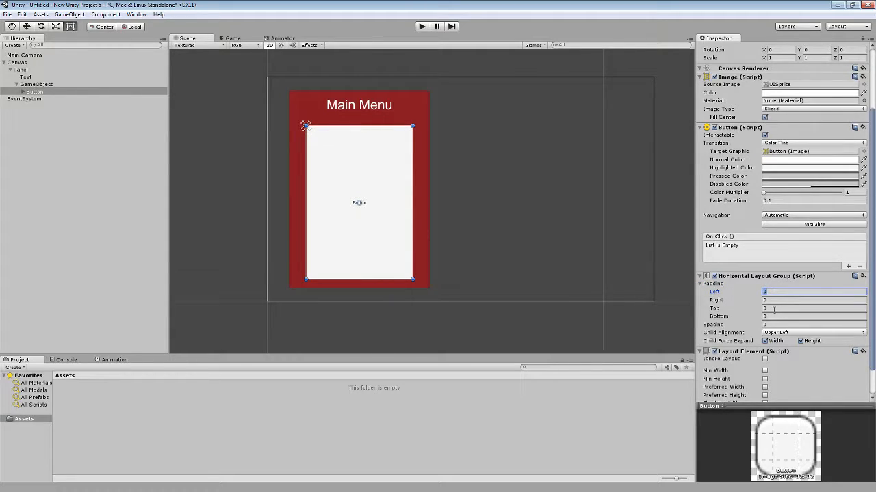
{"action": "type", "text": "20"}
{"action": "key", "text": "BackSpace"}
{"action": "key", "text": "BackSpace"}
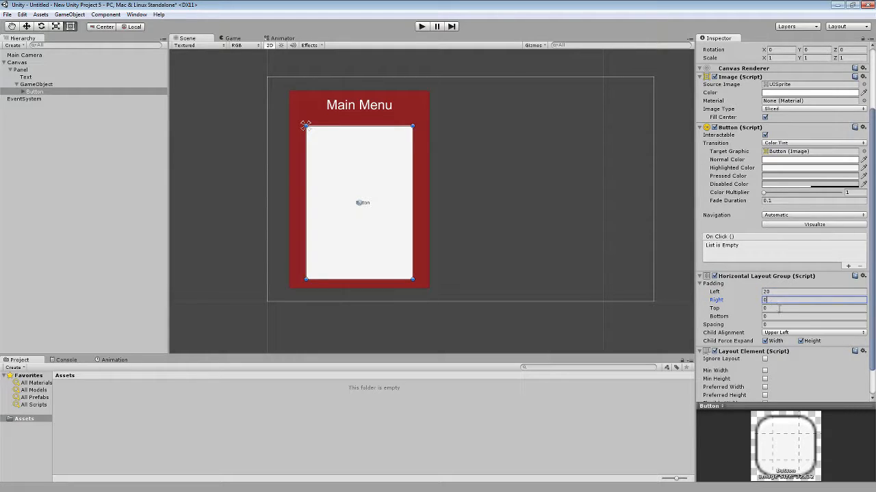
Set the top and bottom padding of the button's Horizontal Layout Group to 20 each.
{"action": "left_click", "coordinate": [781, 308]}
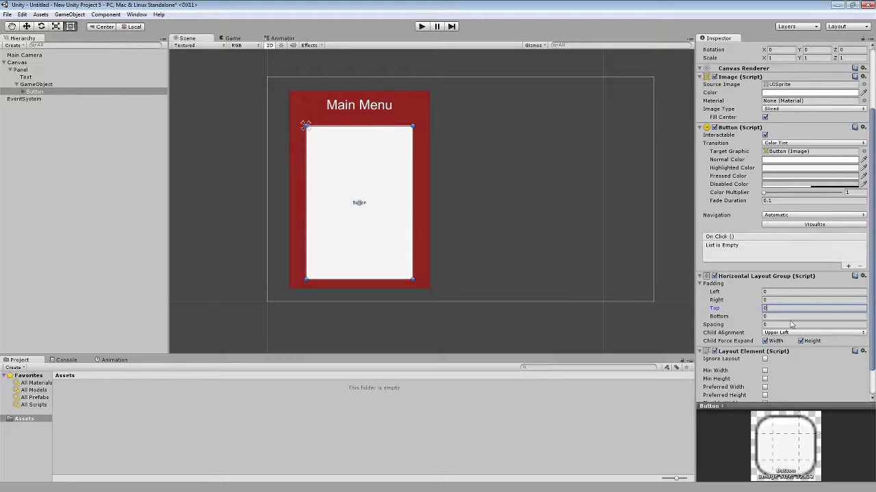
{"action": "type", "text": "20"}
{"action": "left_click", "coordinate": [788, 317]}
{"action": "type", "text": "20"}
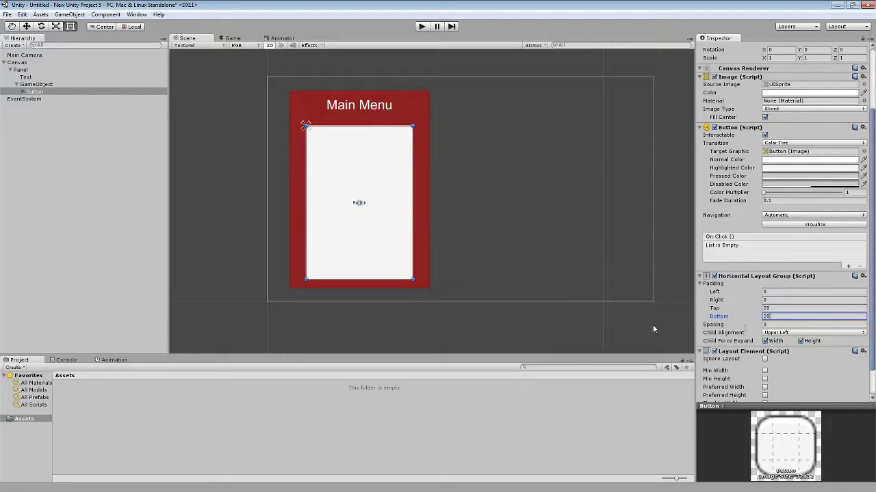
Enable Flexible Width at 1 and Flexible Height at 0 in the button's Layout Element.
{"action": "scroll", "coordinate": [872, 331], "scroll_direction": "down", "scroll_amount": 1}
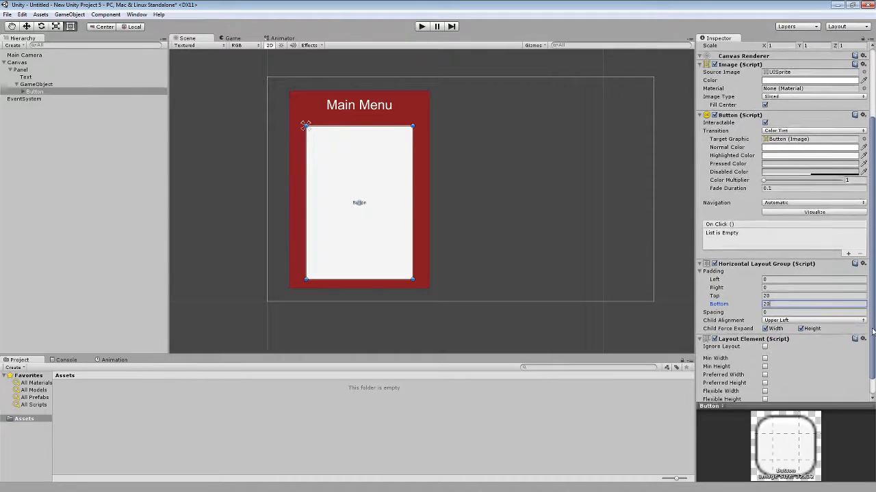
{"action": "scroll", "coordinate": [873, 332], "scroll_direction": "down", "scroll_amount": 2}
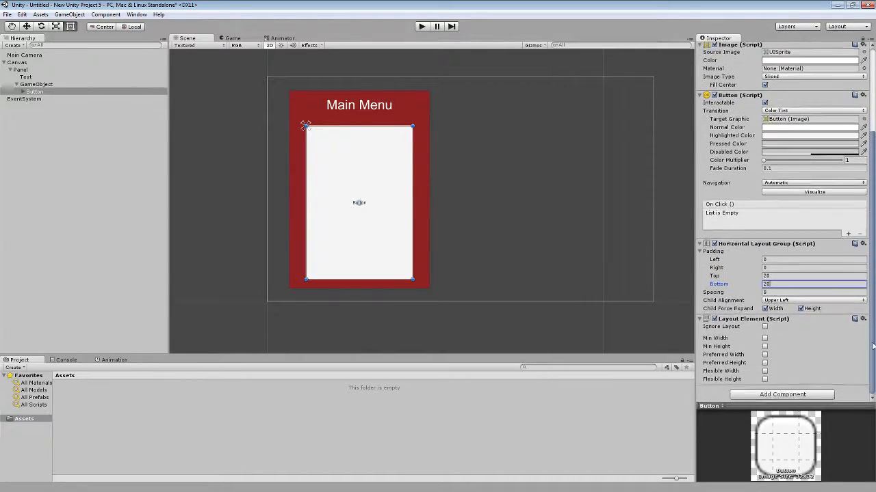
{"action": "left_click", "coordinate": [765, 380]}
{"action": "left_click", "coordinate": [766, 371]}
{"action": "left_click", "coordinate": [772, 379]}
{"action": "type", "text": "0"}
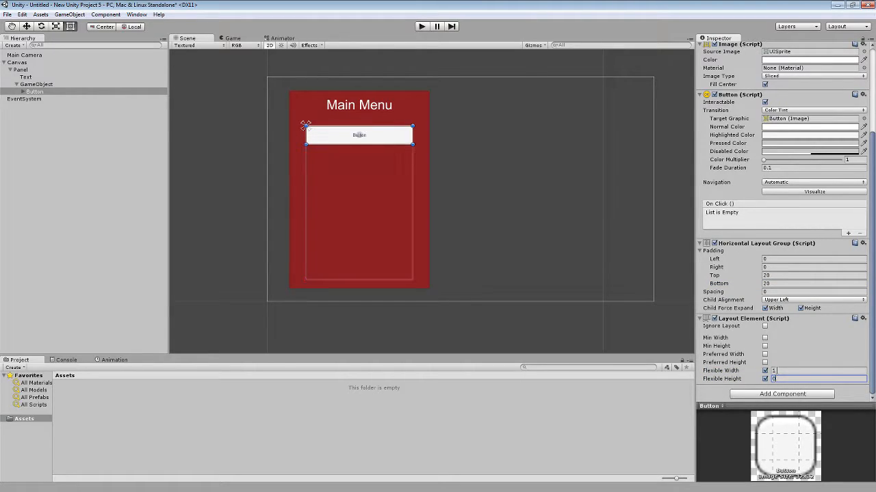
{"action": "left_click", "coordinate": [782, 370]}
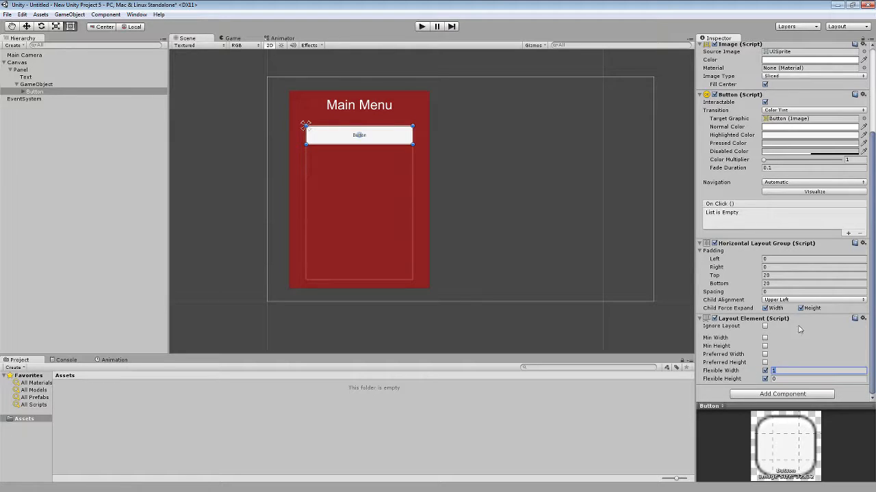
Run the scene in Play mode, test the menu button by pushing it several times, and stop the run.
{"action": "left_click", "coordinate": [461, 186]}
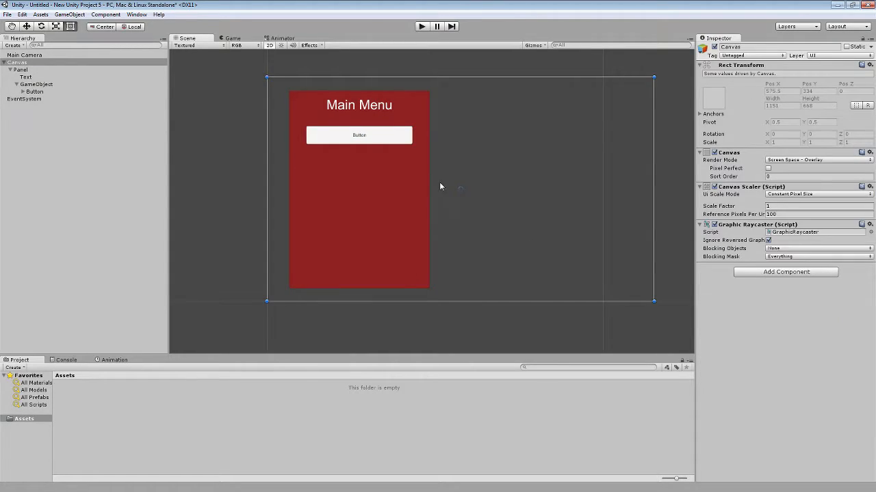
{"action": "left_click", "coordinate": [366, 134]}
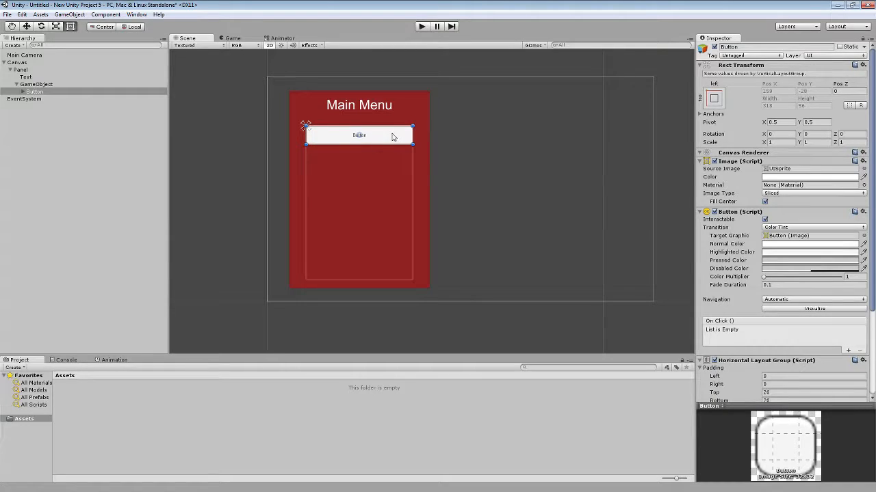
{"action": "left_click", "coordinate": [422, 27]}
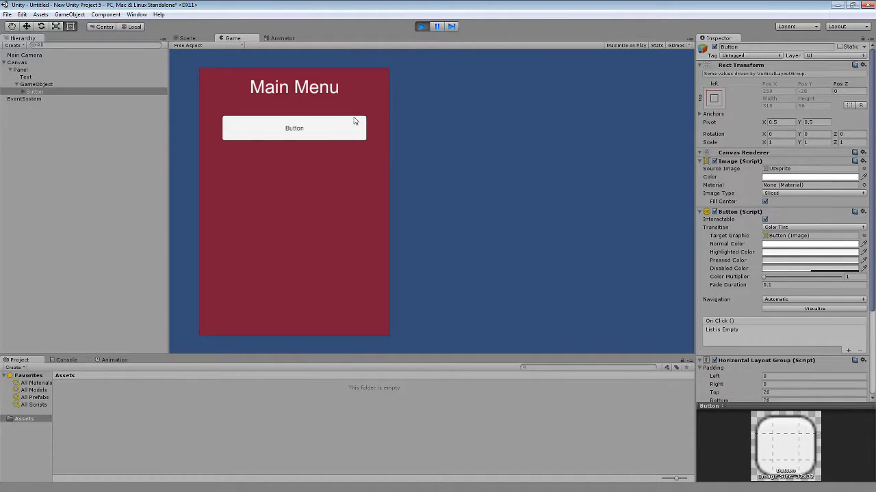
{"action": "left_click", "coordinate": [295, 129]}
{"action": "left_click", "coordinate": [294, 131]}
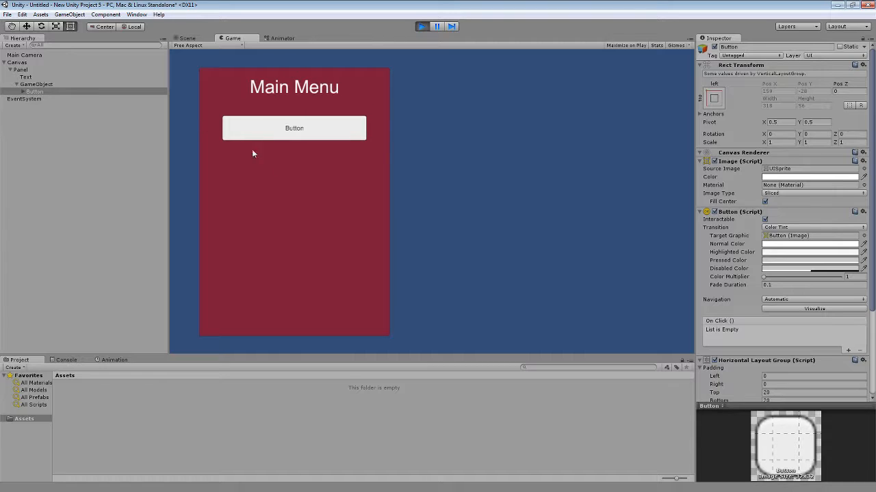
{"action": "left_click", "coordinate": [296, 137]}
{"action": "left_click", "coordinate": [295, 136]}
{"action": "left_click", "coordinate": [294, 136]}
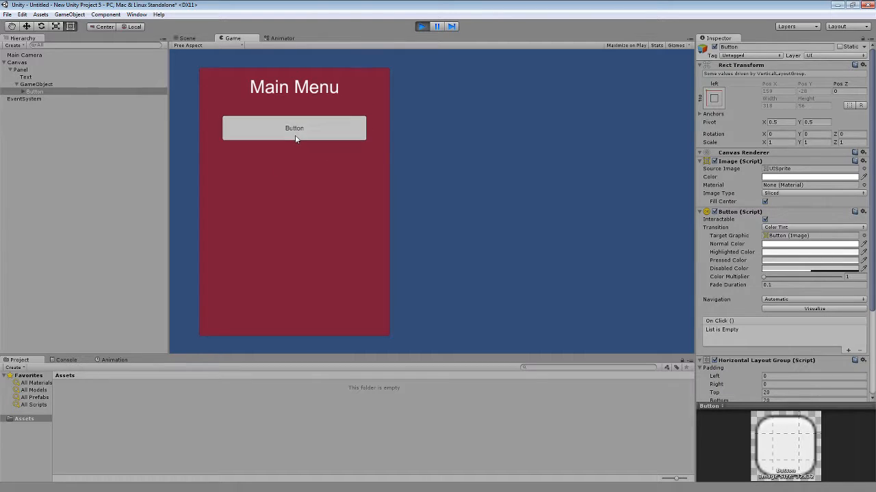
{"action": "left_click", "coordinate": [423, 26]}
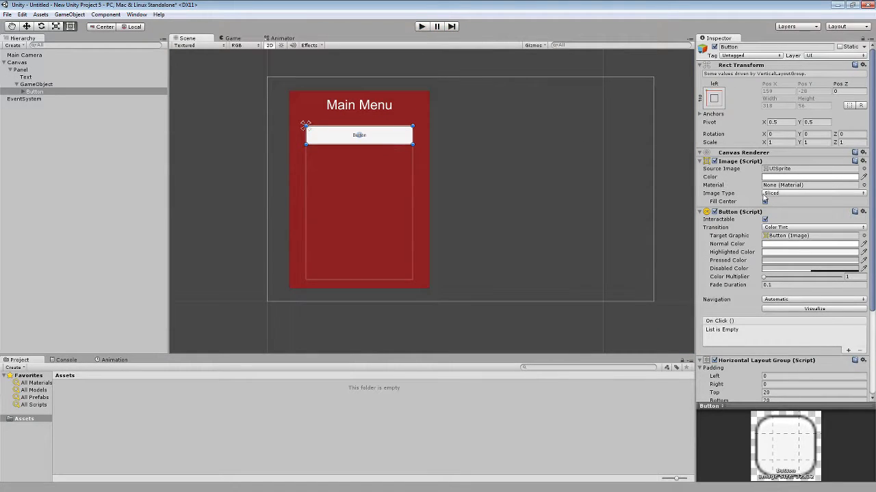
Switch the button's Transition to Animation and auto-generate its animation controller, saved in Assets as Button.
{"action": "left_click", "coordinate": [34, 92]}
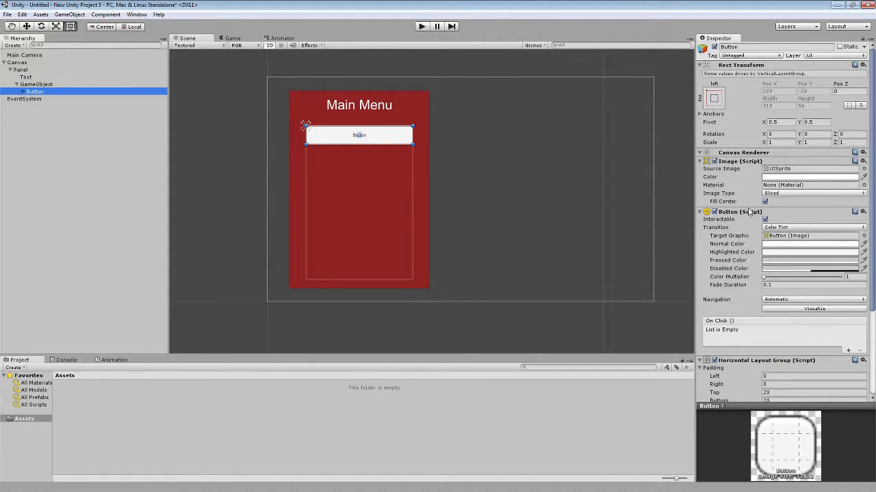
{"action": "left_click", "coordinate": [795, 228]}
{"action": "left_click", "coordinate": [790, 268]}
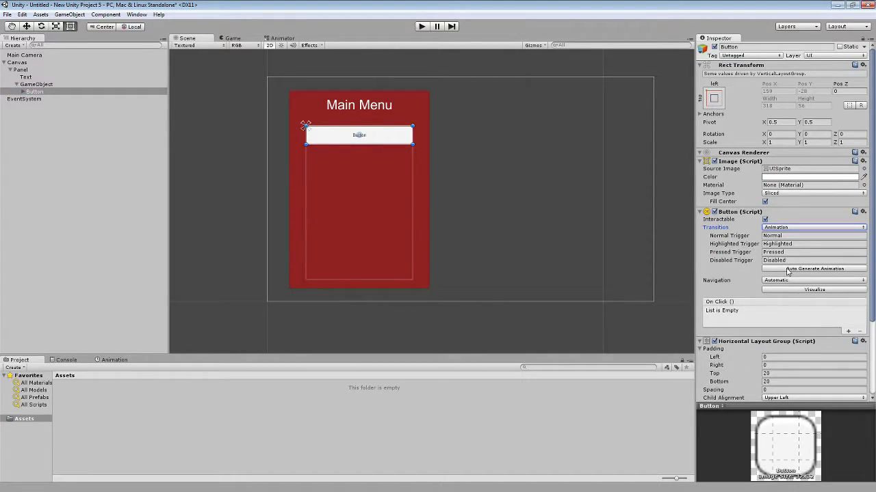
{"action": "left_click", "coordinate": [822, 269]}
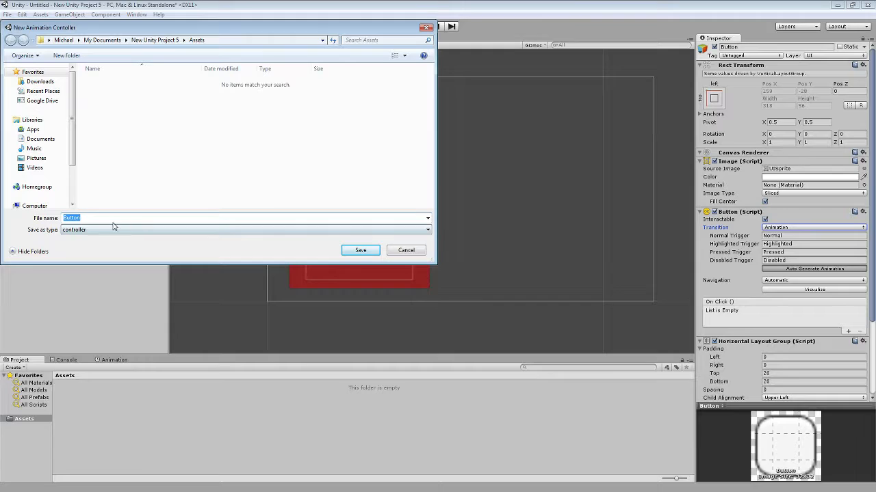
{"action": "left_click", "coordinate": [359, 251]}
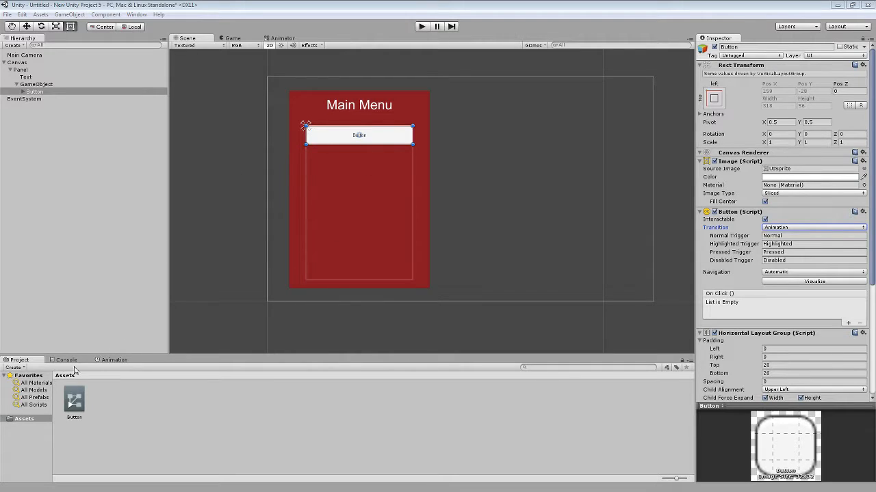
Start recording the button's Highlighted animation clip with the playhead at 0:00.
{"action": "left_click", "coordinate": [111, 360]}
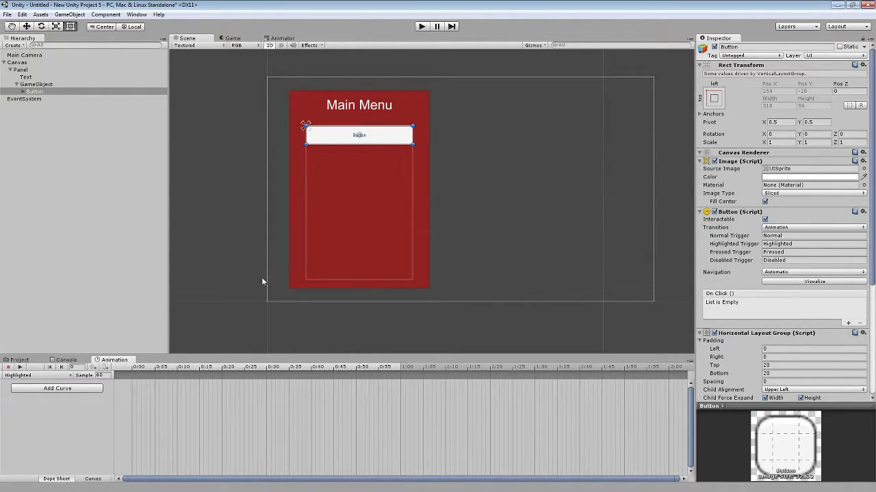
{"action": "left_click", "coordinate": [34, 92]}
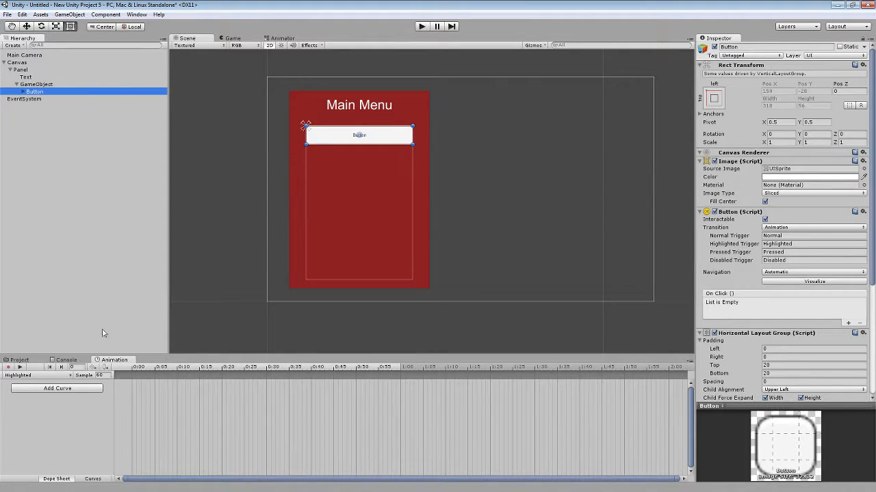
{"action": "left_click", "coordinate": [8, 367]}
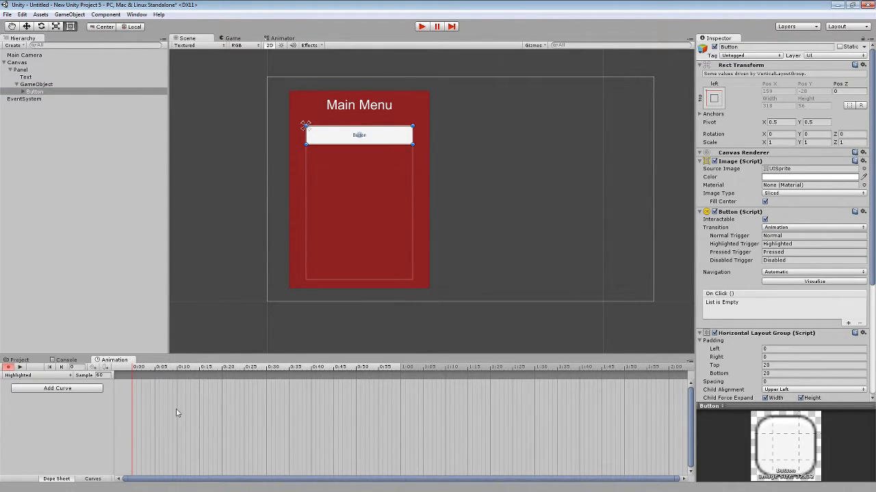
{"action": "left_click", "coordinate": [35, 376]}
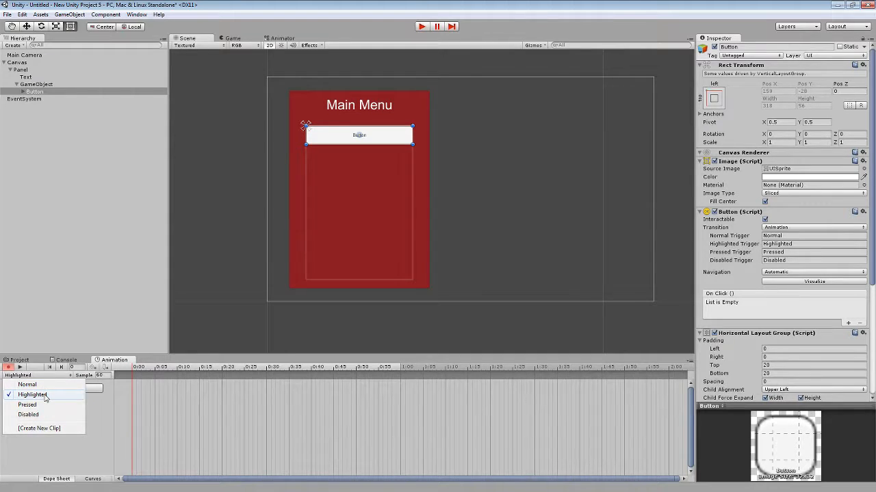
{"action": "left_click", "coordinate": [45, 399]}
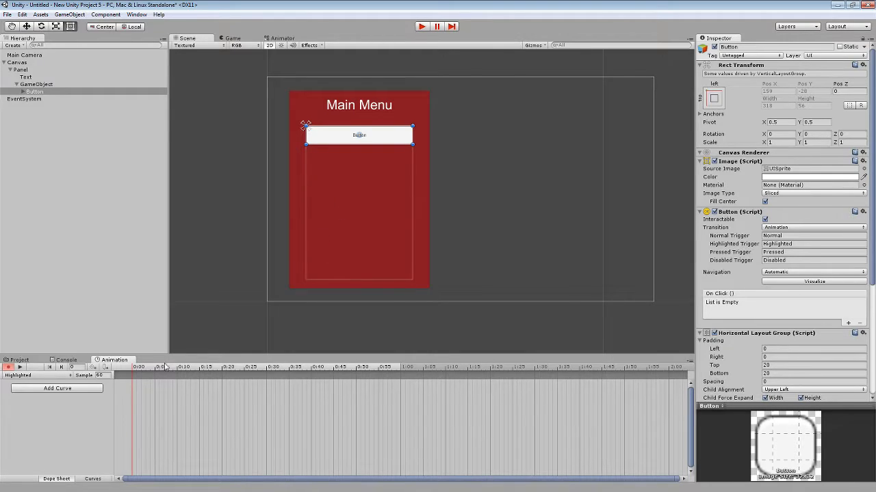
{"action": "mouse_move", "coordinate": [134, 369]}
{"action": "left_mouse_down"}
{"action": "mouse_move", "coordinate": [164, 369]}
{"action": "mouse_move", "coordinate": [135, 370]}
{"action": "left_mouse_up"}
Key the button's scale in the Highlighted clip at X 1.2 and Y 1.1.
{"action": "left_click", "coordinate": [785, 141]}
{"action": "type", "text": "1.3"}
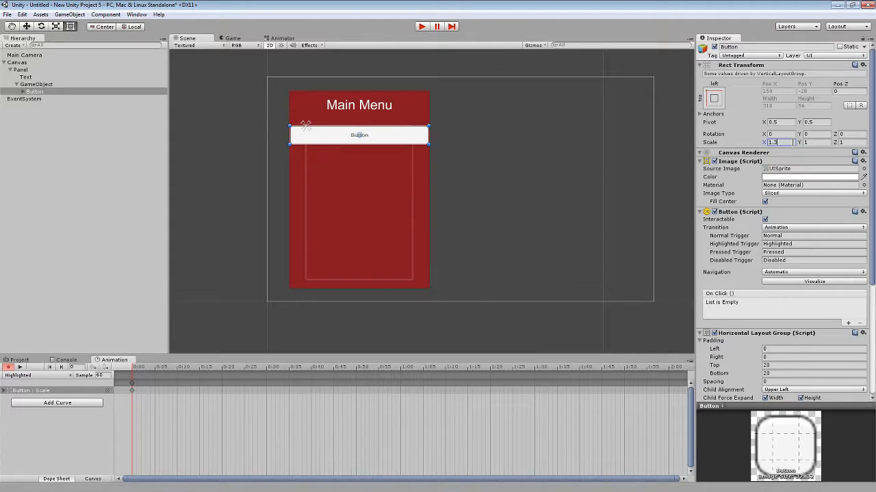
{"action": "key", "text": "BackSpace"}
{"action": "type", "text": "2"}
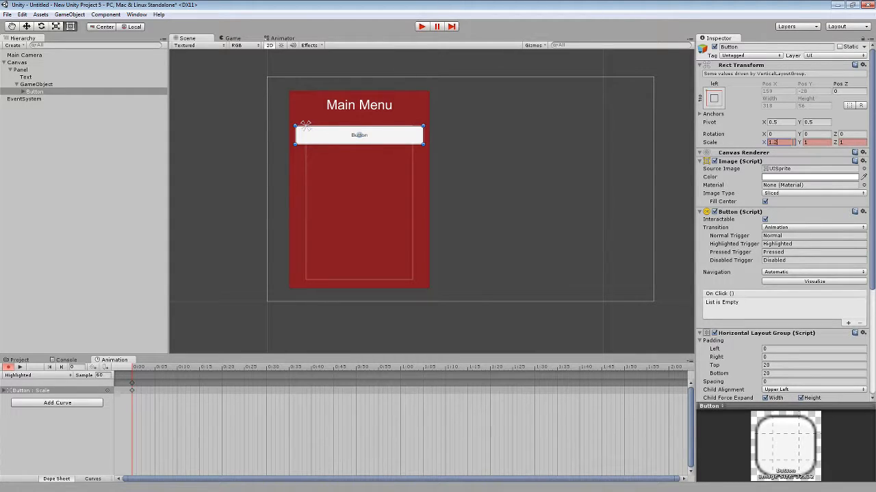
{"action": "left_click", "coordinate": [808, 141]}
{"action": "key", "text": "BackSpace"}
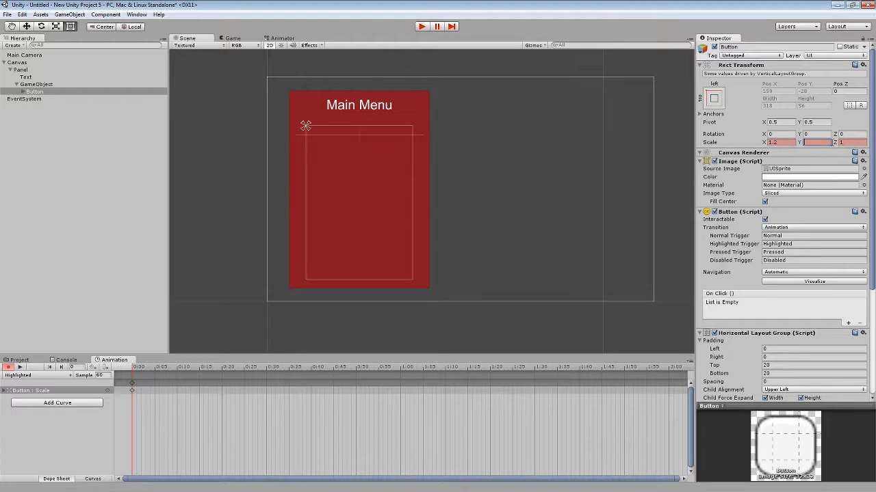
{"action": "type", "text": "1.1"}
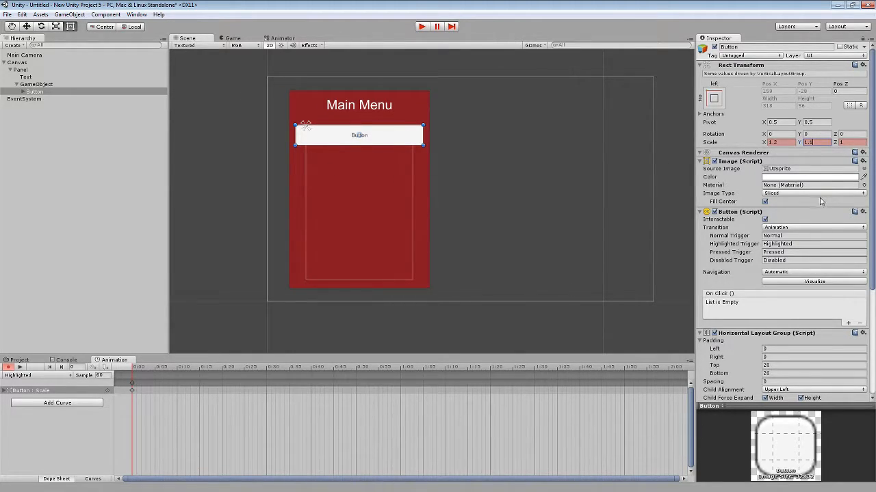
Key the button's Image color in the Highlighted clip as a semi-transparent muted blue, about RGB 128, 129, 210.
{"action": "left_click", "coordinate": [791, 178]}
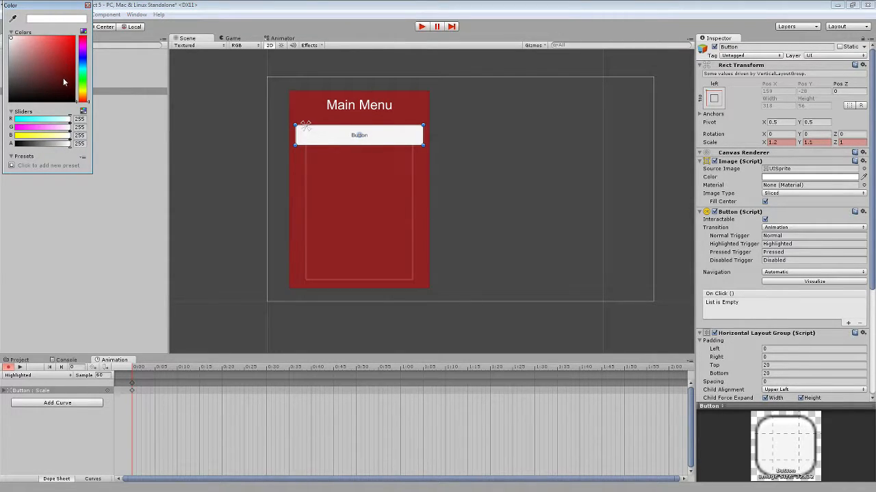
{"action": "left_click", "coordinate": [84, 61]}
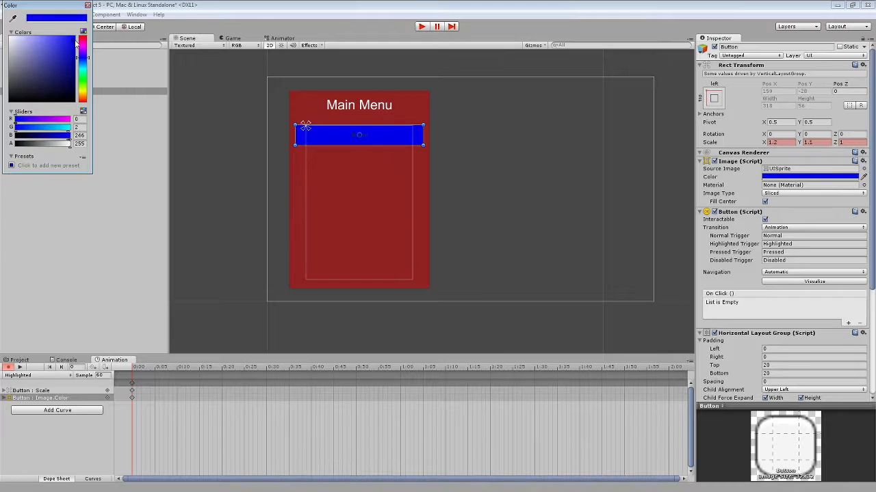
{"action": "mouse_move", "coordinate": [51, 61]}
{"action": "left_mouse_down"}
{"action": "mouse_move", "coordinate": [36, 64]}
{"action": "mouse_move", "coordinate": [35, 47]}
{"action": "left_mouse_up"}
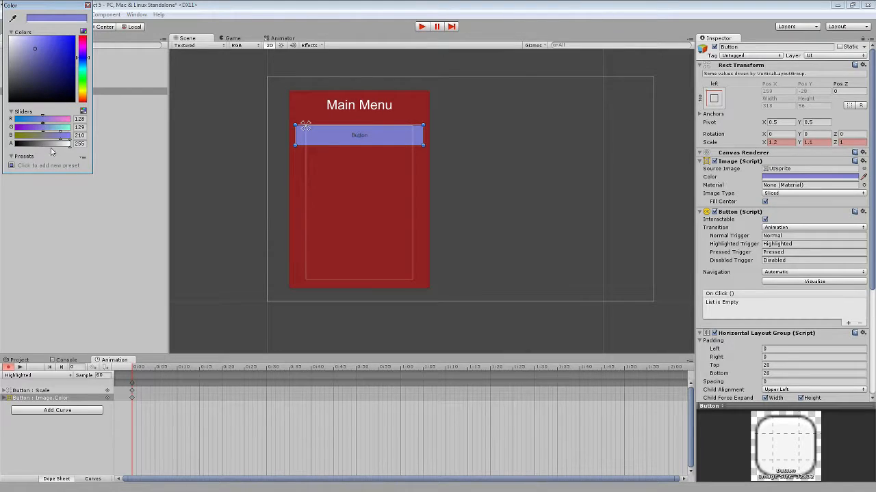
{"action": "mouse_move", "coordinate": [52, 144]}
{"action": "left_mouse_down"}
{"action": "mouse_move", "coordinate": [62, 144]}
{"action": "mouse_move", "coordinate": [42, 143]}
{"action": "mouse_move", "coordinate": [50, 143]}
{"action": "left_mouse_up"}
{"action": "left_click", "coordinate": [87, 5]}
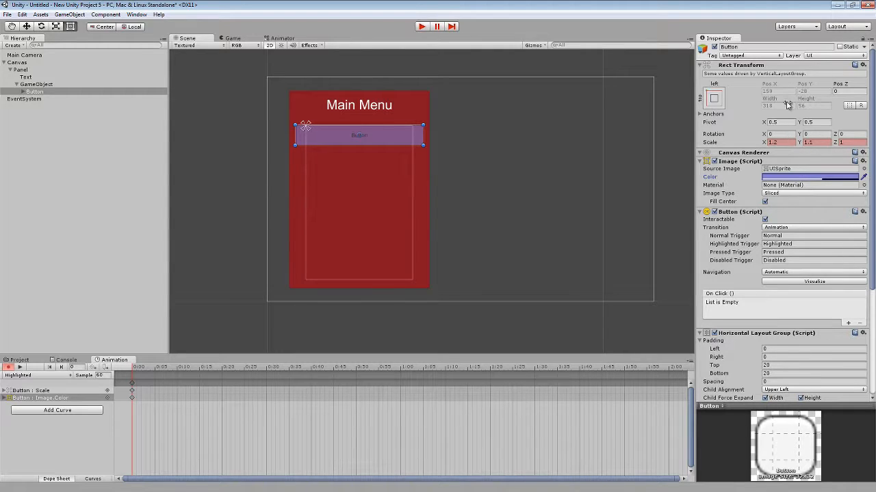
Review the button's component settings, run the scene in Play mode to test the highlight animation, and stop the run.
{"action": "scroll", "coordinate": [808, 120], "scroll_direction": "down", "scroll_amount": 4}
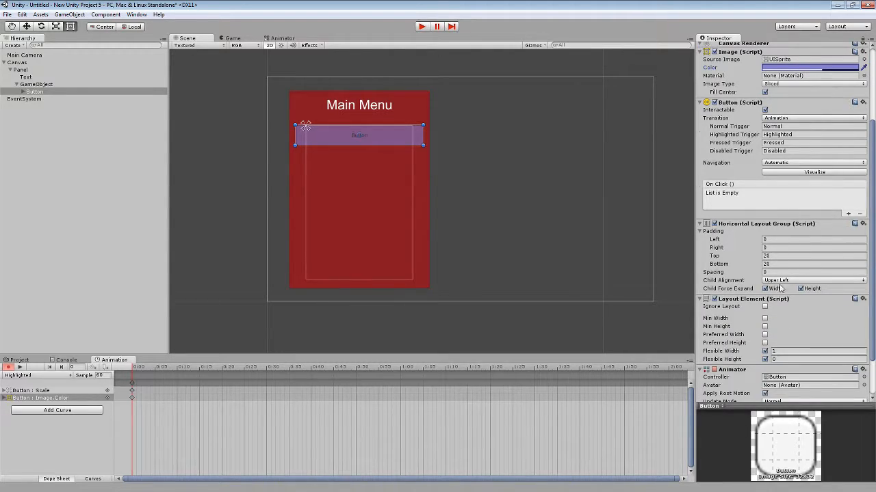
{"action": "scroll", "coordinate": [808, 121], "scroll_direction": "up", "scroll_amount": 4}
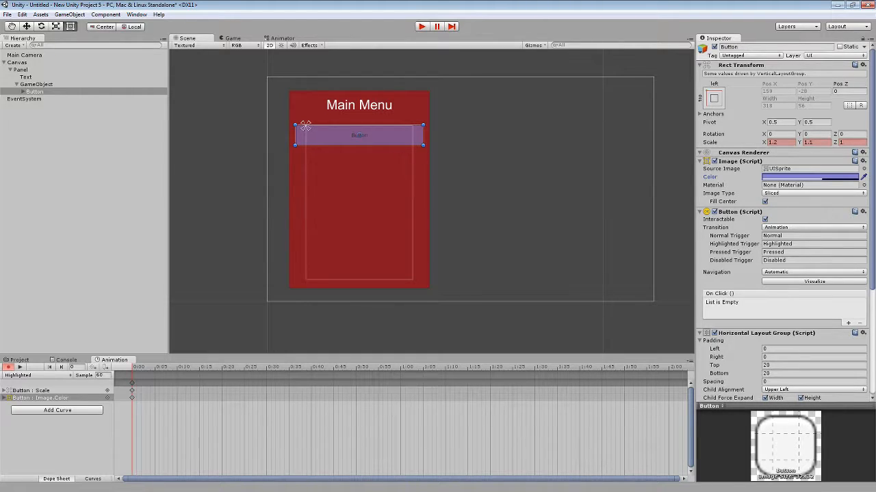
{"action": "left_click", "coordinate": [422, 26]}
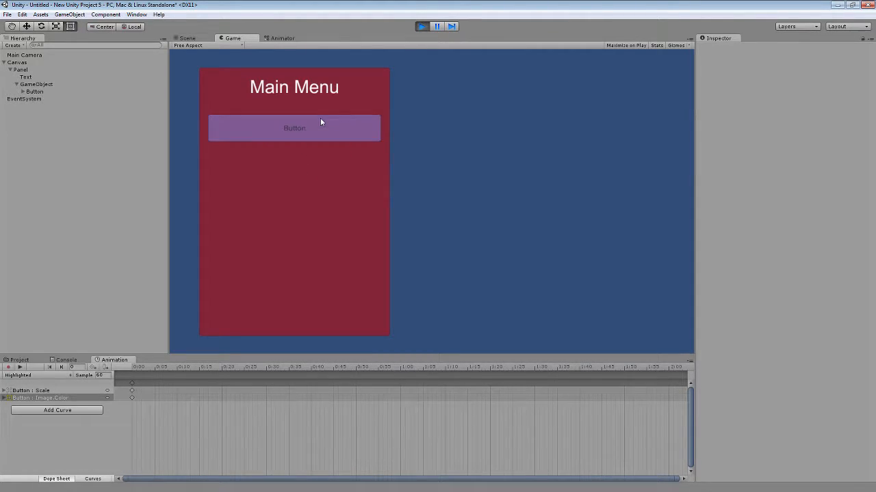
{"action": "left_click", "coordinate": [422, 27]}
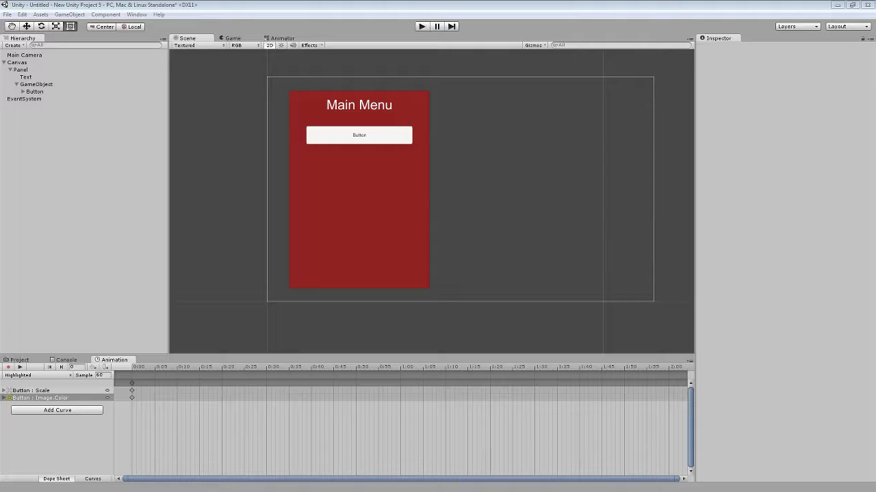
Duplicate the menu button until the container holds seven stacked buttons.
{"action": "left_click", "coordinate": [366, 137]}
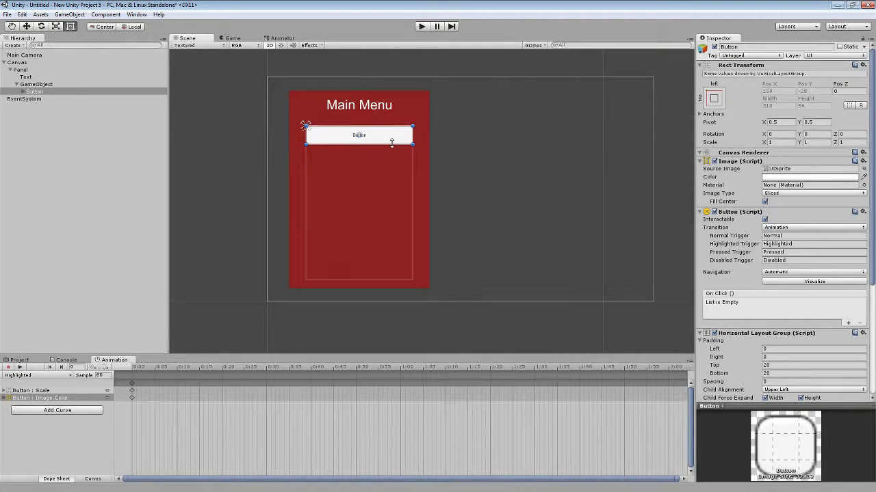
{"action": "key", "text": "ctrl+d"}
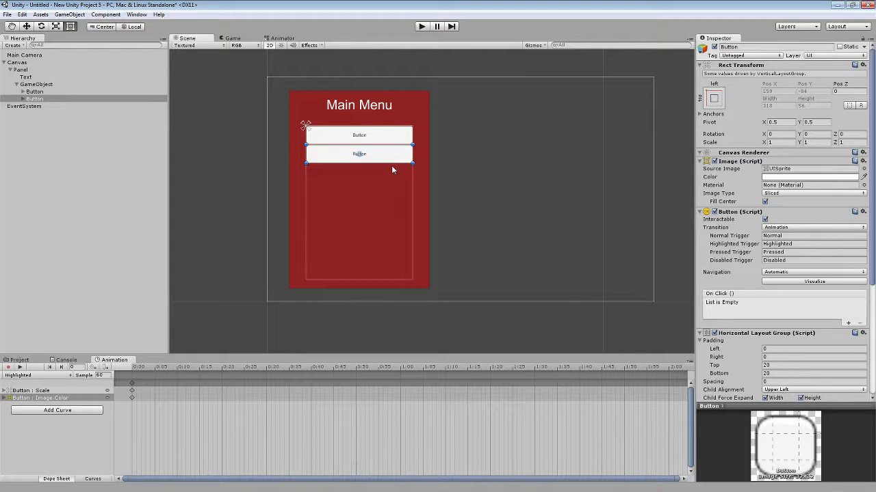
{"action": "key", "text": "ctrl+d"}
{"action": "key", "text": "ctrl+d"}
{"action": "key", "text": "ctrl+d"}
{"action": "key", "text": "ctrl+d"}
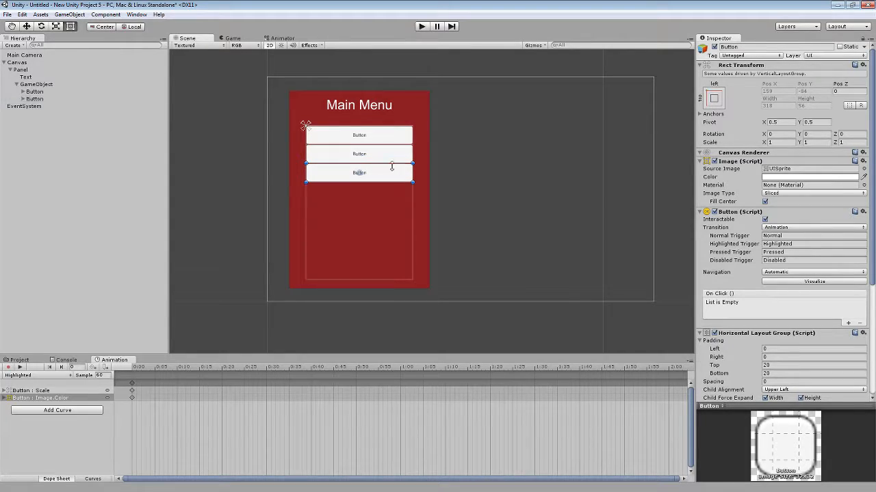
{"action": "key", "text": "ctrl+d"}
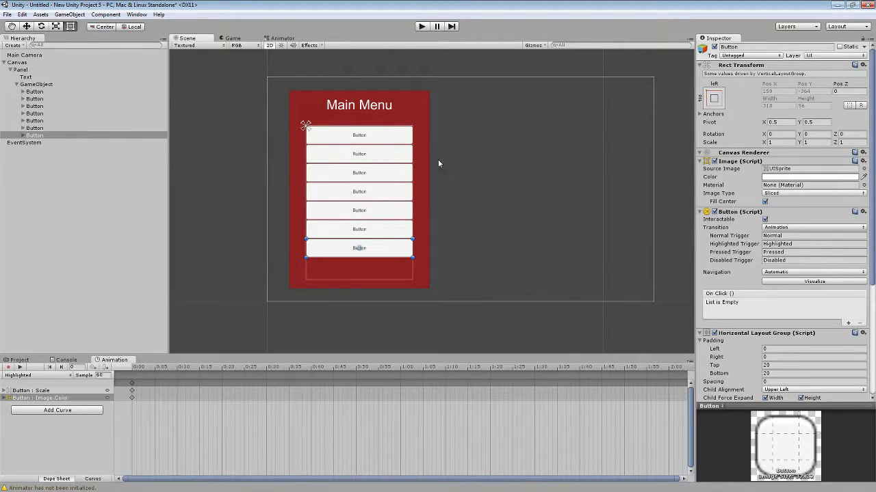
Set the spacing of the button container's Vertical Layout Group to 10.
{"action": "left_click", "coordinate": [32, 84]}
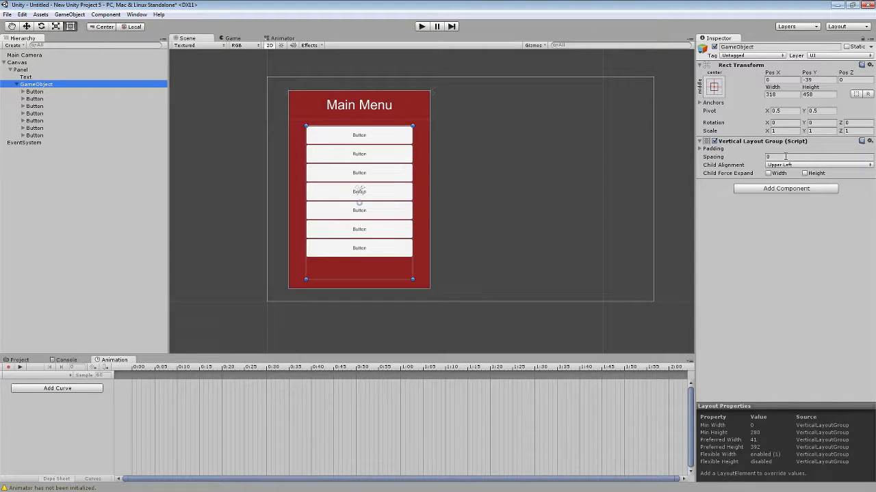
{"action": "left_click", "coordinate": [765, 157]}
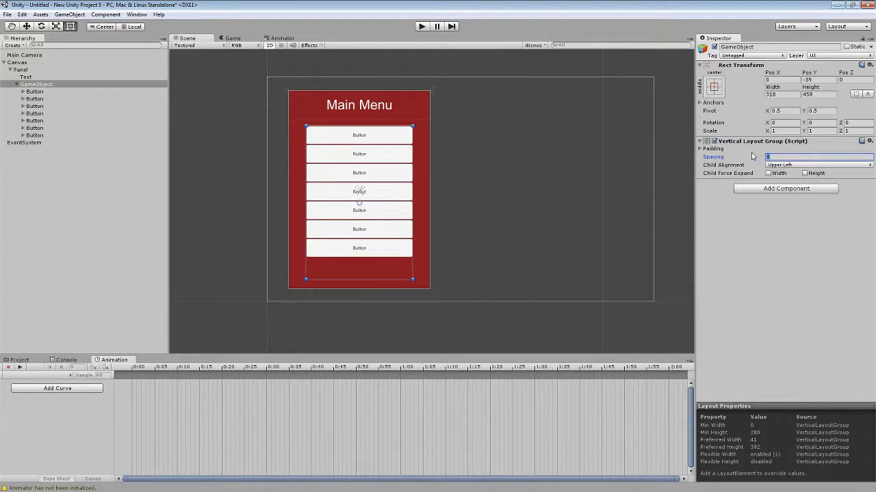
{"action": "type", "text": "10"}
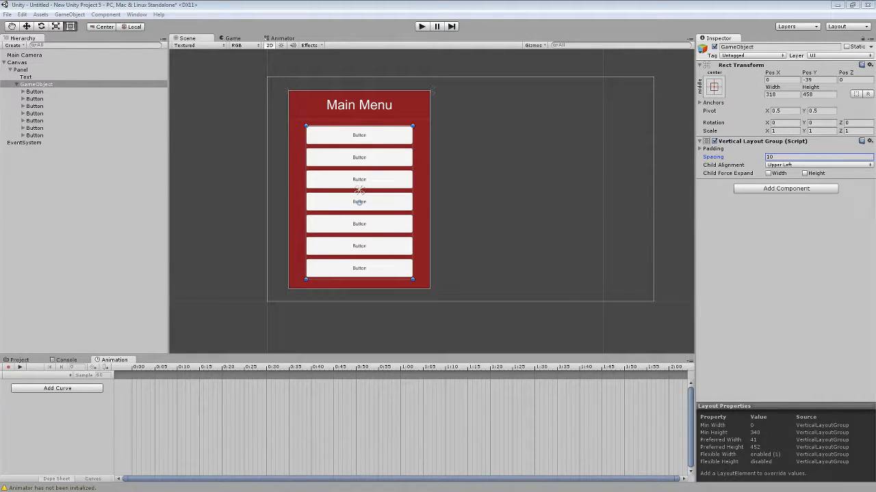
Create an empty child object directly under the Canvas.
{"action": "left_click", "coordinate": [73, 173]}
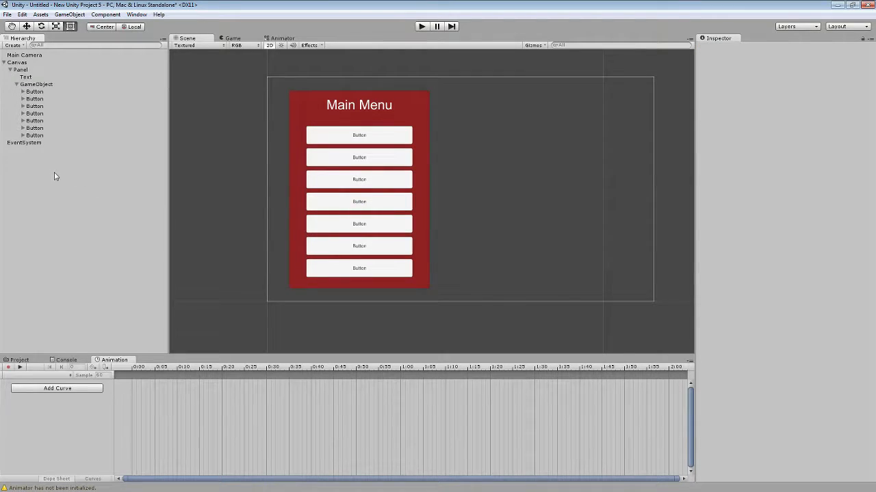
{"action": "right_click", "coordinate": [54, 173]}
{"action": "left_click", "coordinate": [19, 62]}
{"action": "right_click", "coordinate": [19, 62]}
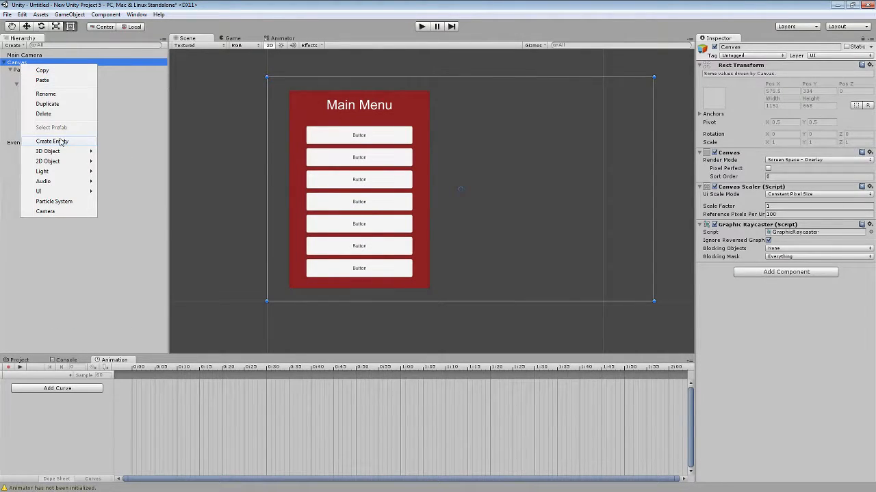
{"action": "left_click", "coordinate": [61, 142]}
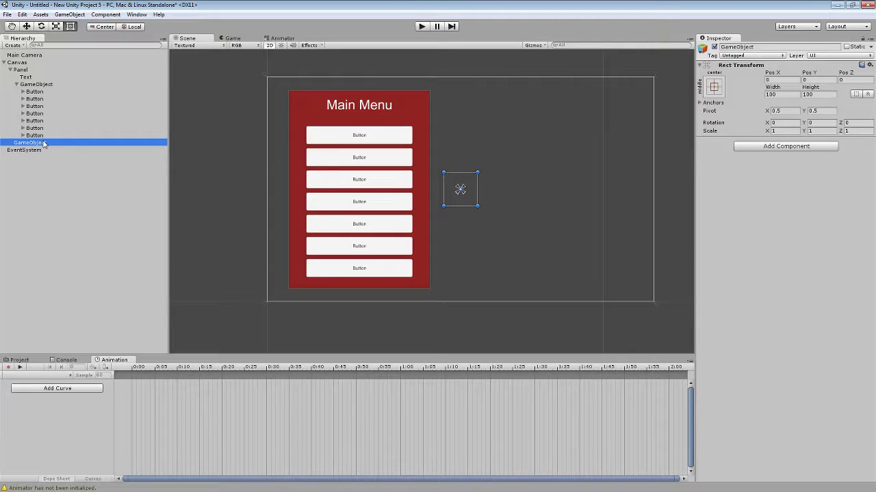
{"action": "left_click", "coordinate": [759, 47]}
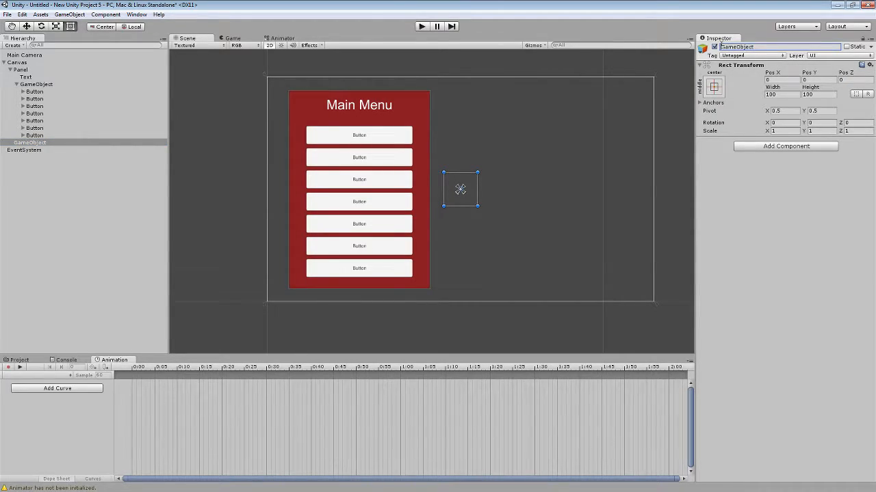
{"action": "type", "text": "Main Menu"}
{"action": "left_click", "coordinate": [38, 142]}
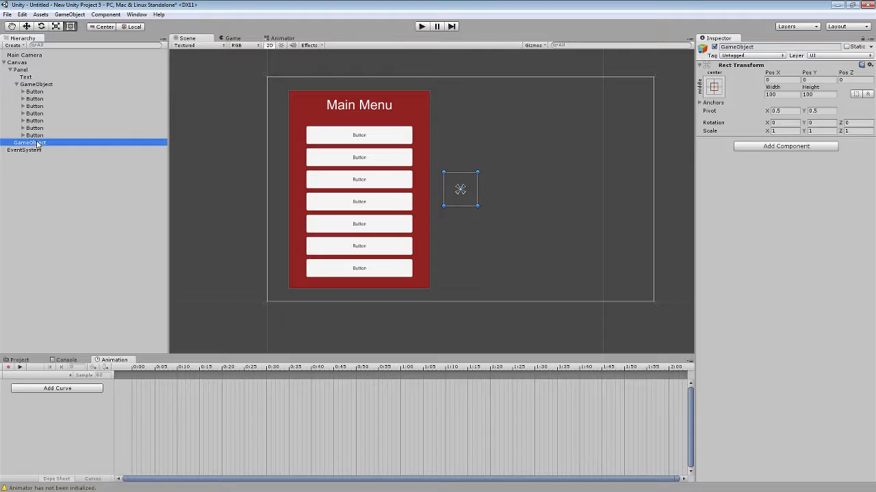
Anchor the new empty object to stretch both ways and fill the whole Canvas, setting its position along with the anchors.
{"action": "left_click", "coordinate": [713, 87]}
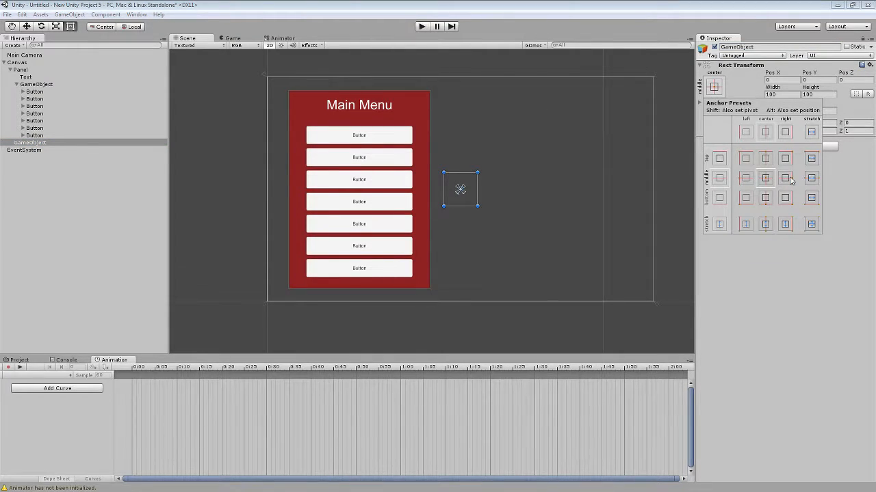
{"action": "key", "text": "alt"}
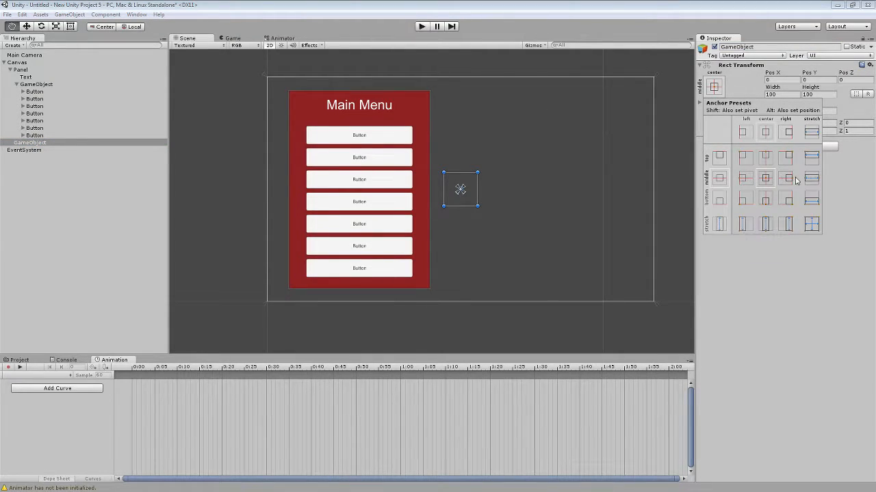
{"action": "left_click", "coordinate": [813, 226], "text": "alt"}
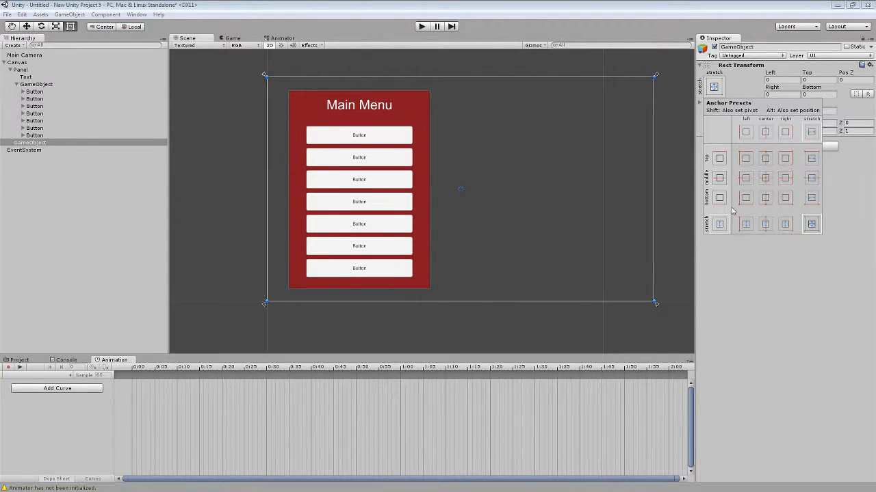
{"action": "left_click", "coordinate": [23, 76]}
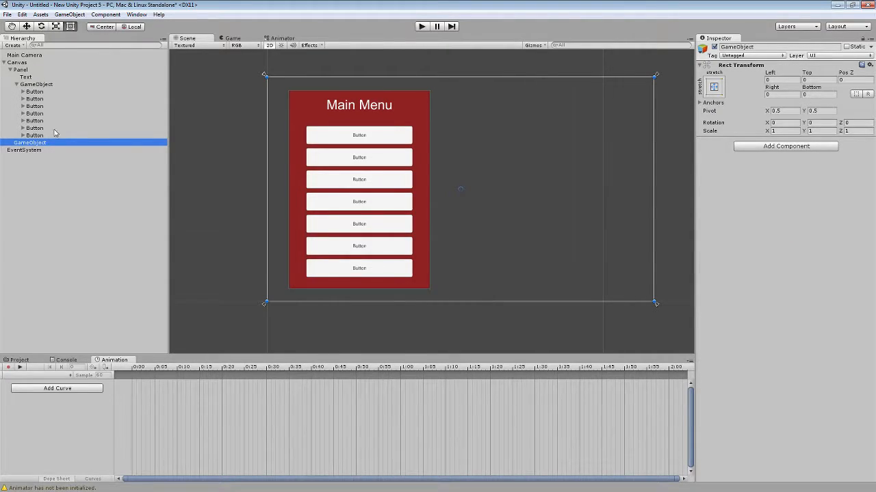
Rename the stretched object as Main Menu and make the Panel its child.
{"action": "left_click", "coordinate": [757, 46]}
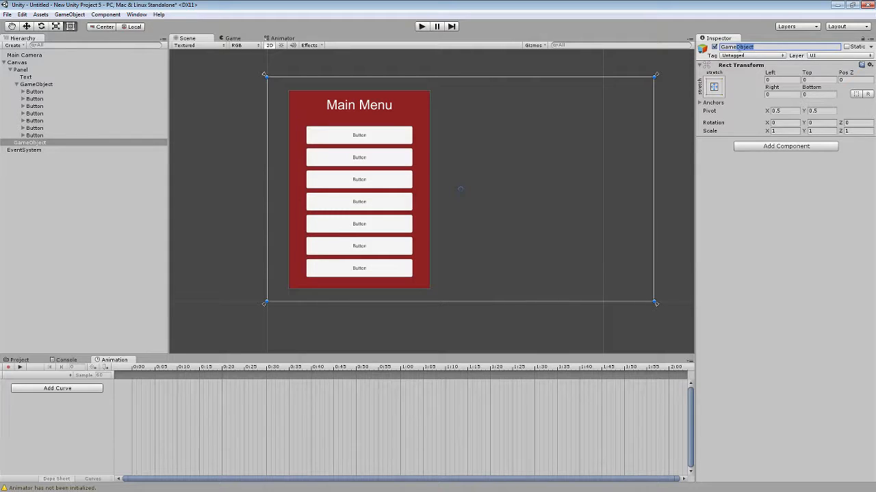
{"action": "key", "text": "BackSpace"}
{"action": "key", "text": "BackSpace"}
{"action": "key", "text": "BackSpace"}
{"action": "key", "text": "BackSpace"}
{"action": "key", "text": "BackSpace"}
{"action": "key", "text": "BackSpace"}
{"action": "key", "text": "BackSpace"}
{"action": "key", "text": "BackSpace"}
{"action": "key", "text": "BackSpace"}
{"action": "key", "text": "BackSpace"}
{"action": "type", "text": "Main Menu"}
{"action": "key", "text": "Return"}
{"action": "left_click_drag", "start_coordinate": [20, 70], "coordinate": [32, 152]}
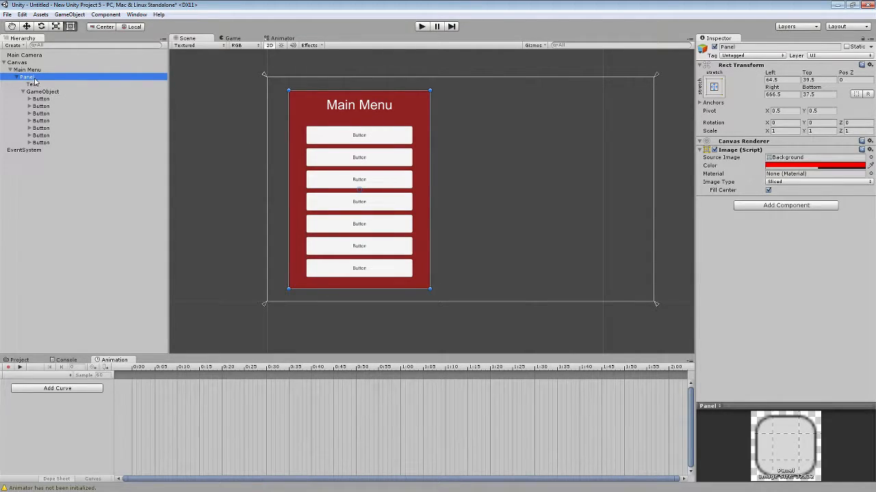
Set the Panel's X pivot to 0.
{"action": "key", "text": "F2"}
{"action": "left_click", "coordinate": [788, 111]}
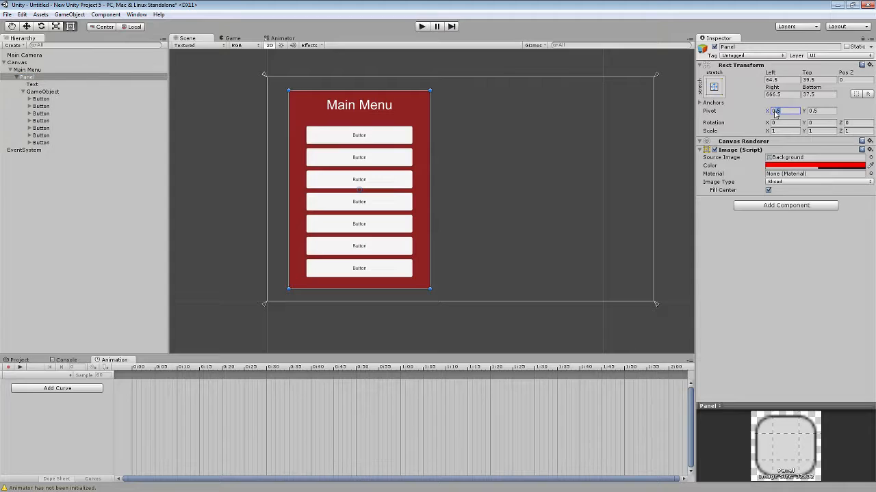
{"action": "type", "text": "0"}
Create an animation clip for the Main Menu object and save it as Main Menu Open.
{"action": "left_click", "coordinate": [38, 70]}
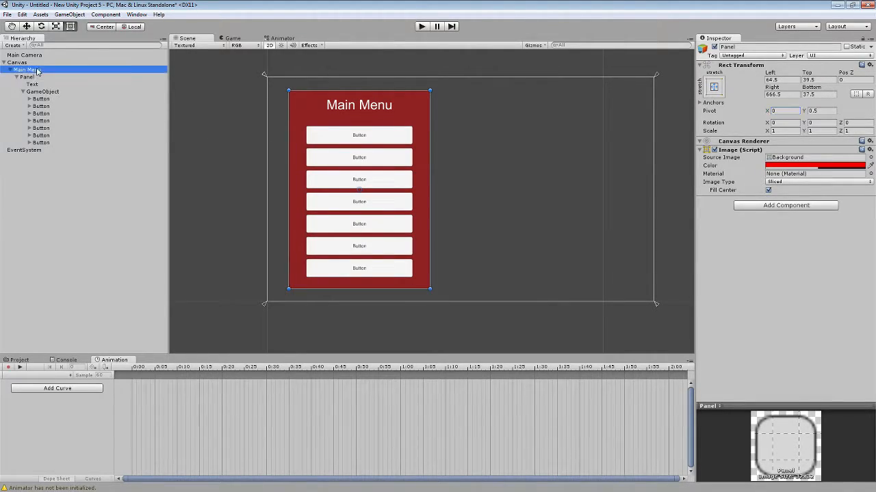
{"action": "left_click", "coordinate": [72, 390]}
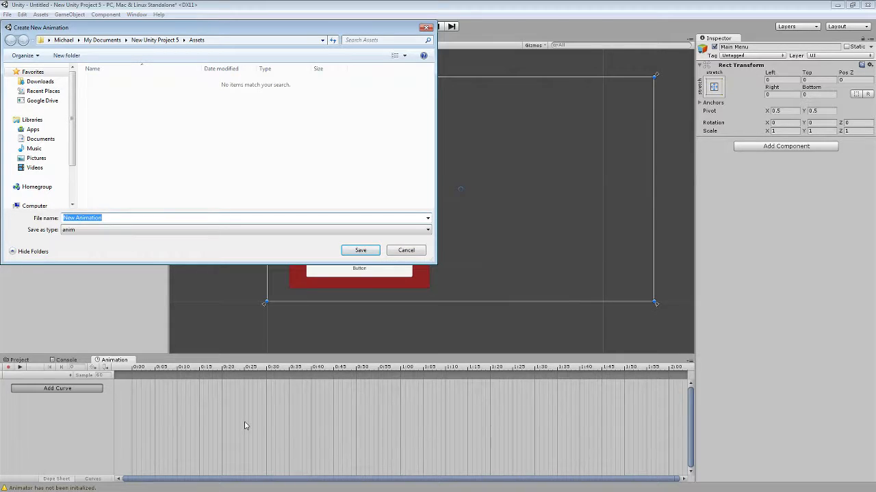
{"action": "type", "text": "Main Menu Open"}
{"action": "key", "text": "Return"}
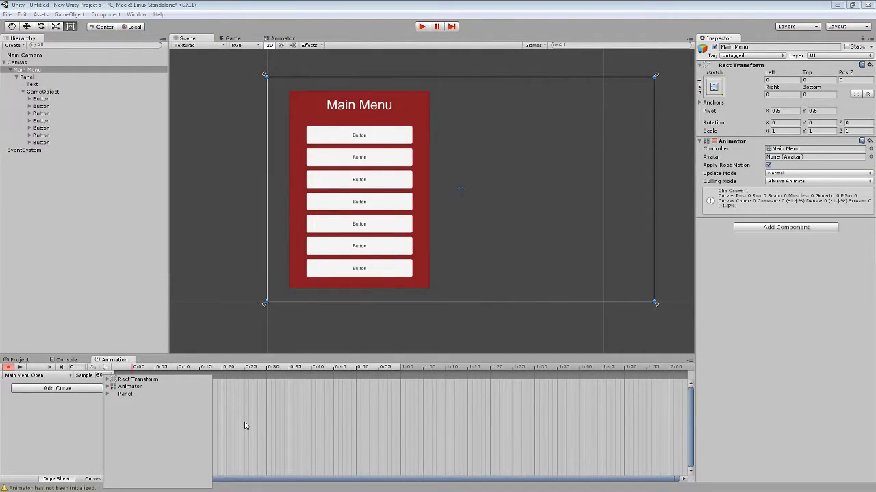
{"action": "left_click", "coordinate": [88, 415]}
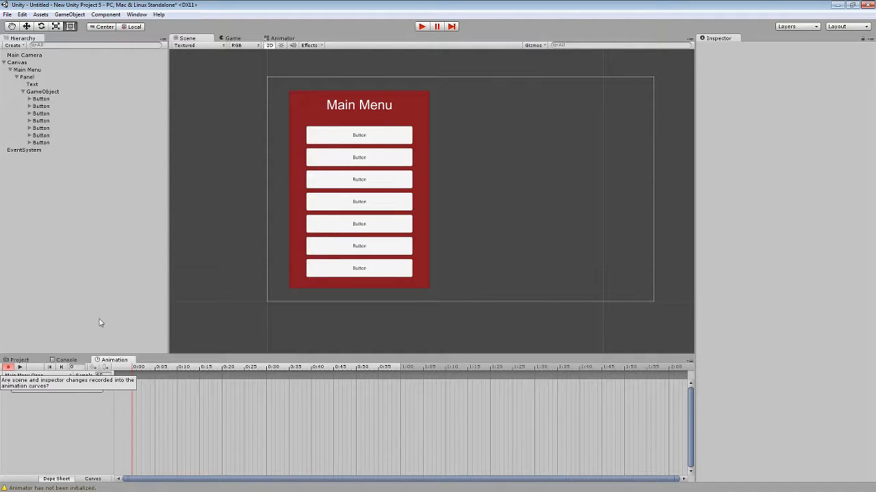
Keyframe the Panel just outside the canvas's left edge at 0:00, with Left about -421, and move the playhead to 0:50.
{"action": "left_click", "coordinate": [27, 77]}
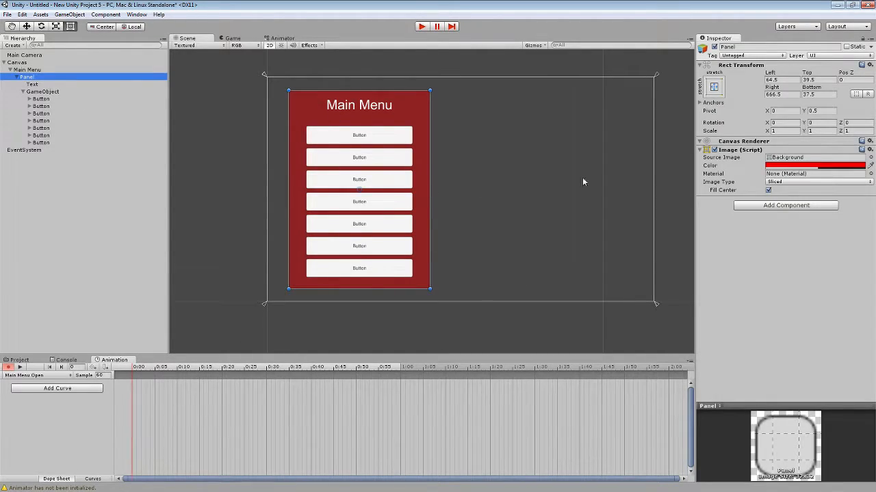
{"action": "scroll", "coordinate": [487, 156], "scroll_direction": "down", "scroll_amount": 2}
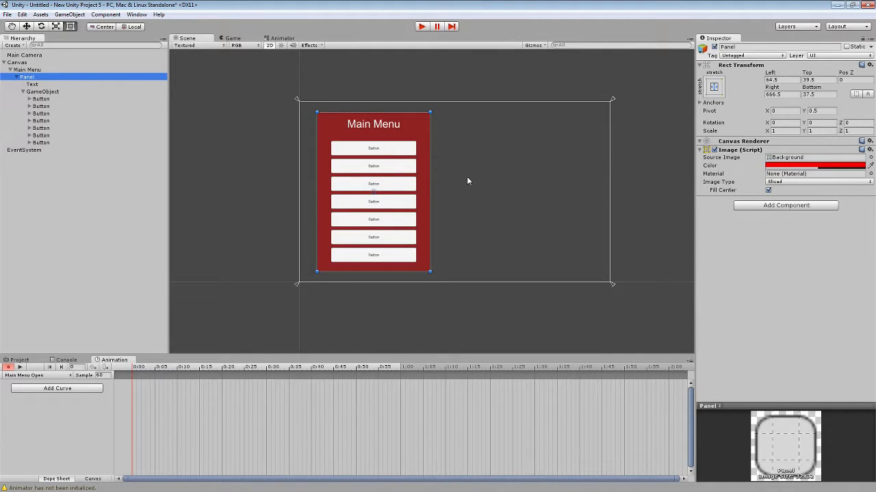
{"action": "key", "text": "w"}
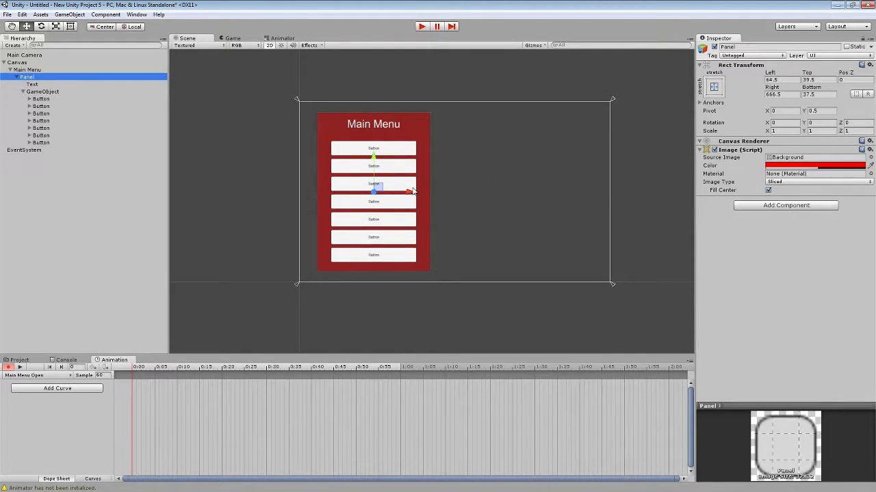
{"action": "left_click_drag", "start_coordinate": [413, 191], "coordinate": [282, 198]}
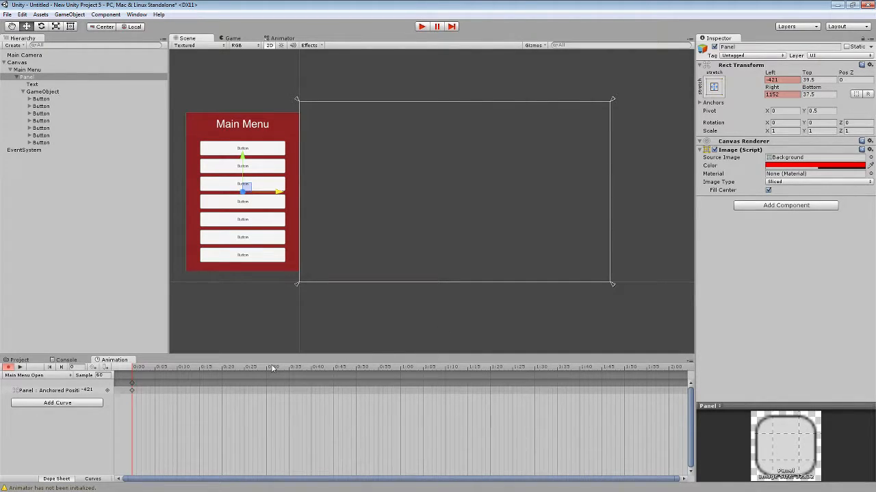
{"action": "left_click_drag", "start_coordinate": [272, 369], "coordinate": [312, 371]}
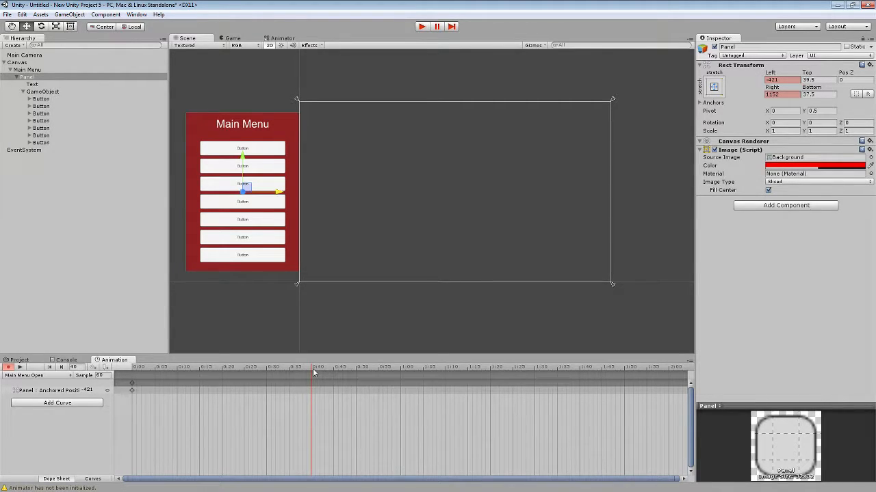
{"action": "left_click_drag", "start_coordinate": [313, 371], "coordinate": [356, 370]}
Try to keyframe the Panel at 0:50 by entering 0 as its Left offset, and undo the change.
{"action": "left_click", "coordinate": [781, 79]}
{"action": "left_click_drag", "start_coordinate": [778, 79], "coordinate": [755, 81]}
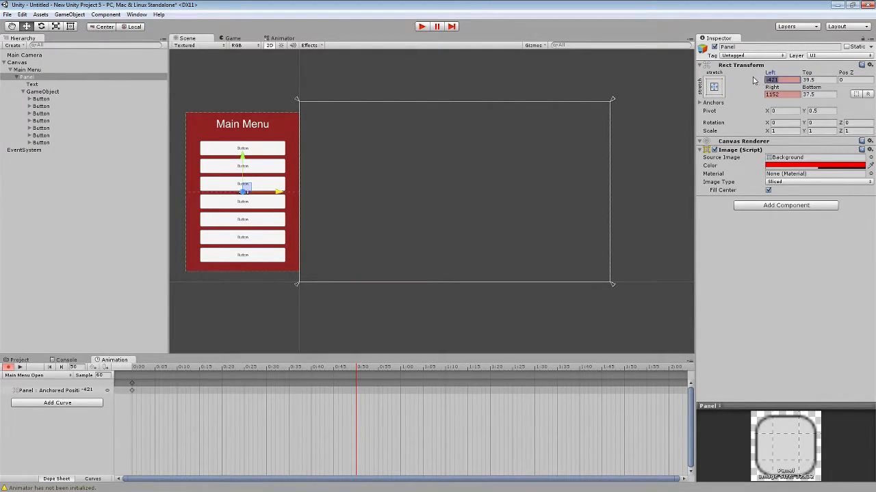
{"action": "left_click", "coordinate": [283, 126]}
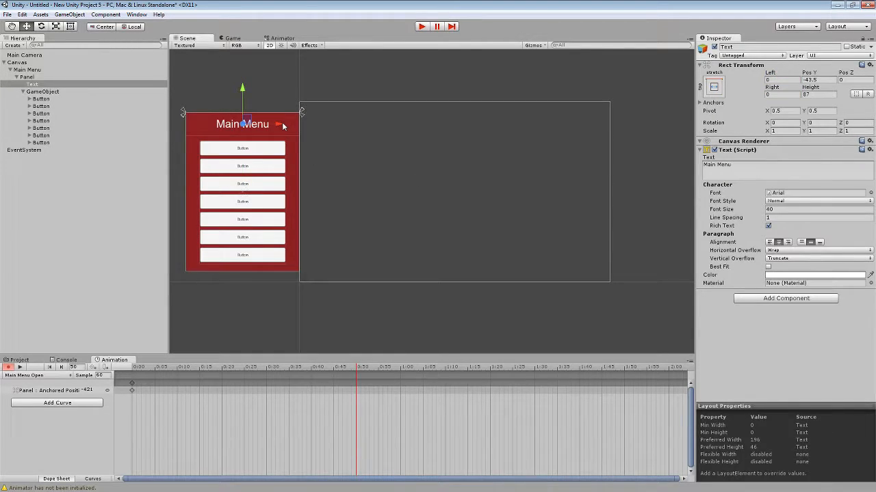
{"action": "left_click", "coordinate": [301, 158]}
{"action": "left_click", "coordinate": [30, 78]}
{"action": "left_click", "coordinate": [778, 80]}
{"action": "type", "text": "0"}
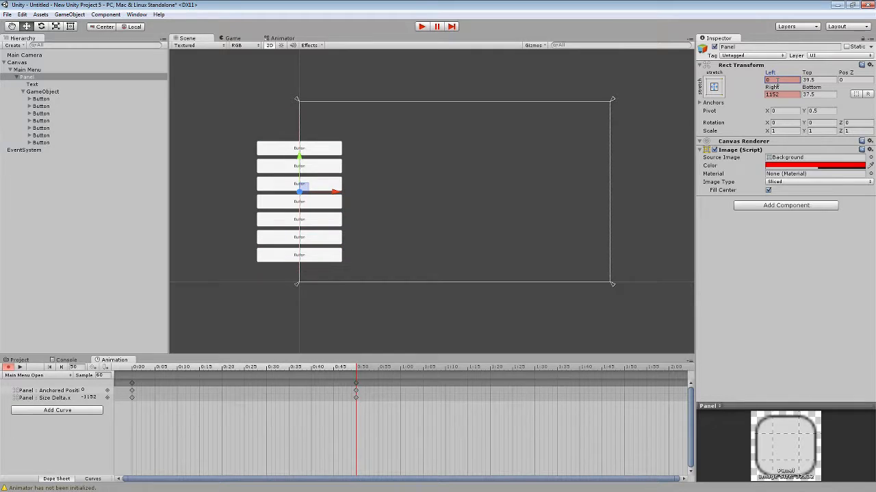
{"action": "left_click", "coordinate": [489, 215], "text": "ctrl"}
{"action": "key", "text": "ctrl+z"}
{"action": "key", "text": "ctrl+z"}
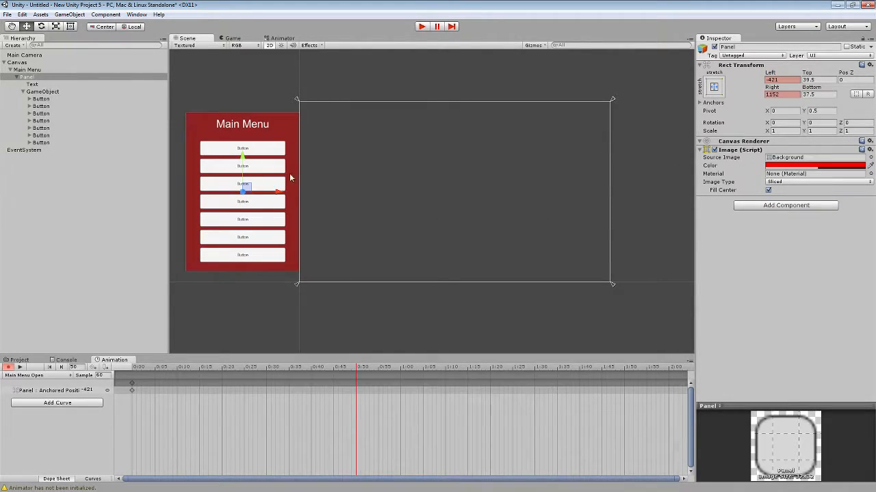
{"action": "left_click", "coordinate": [281, 124]}
{"action": "left_click", "coordinate": [29, 77]}
{"action": "left_click", "coordinate": [33, 70]}
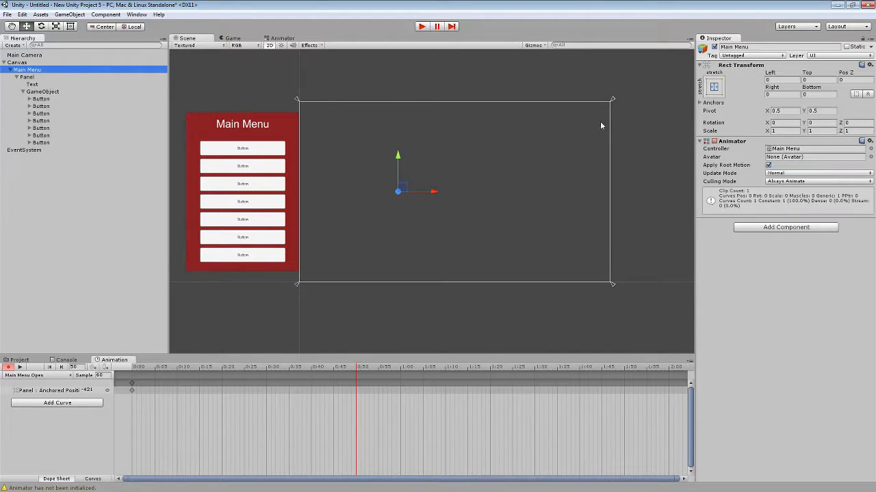
{"action": "left_click", "coordinate": [29, 77]}
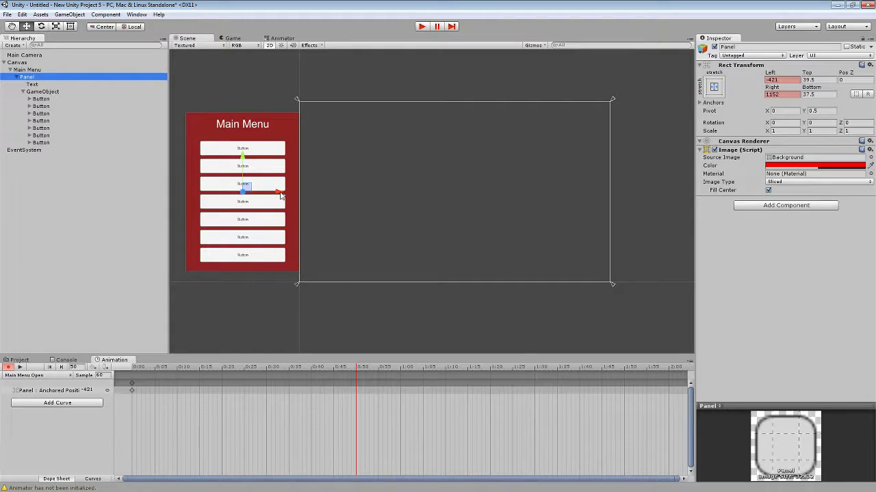
{"action": "left_click", "coordinate": [783, 80]}
{"action": "type", "text": "0"}
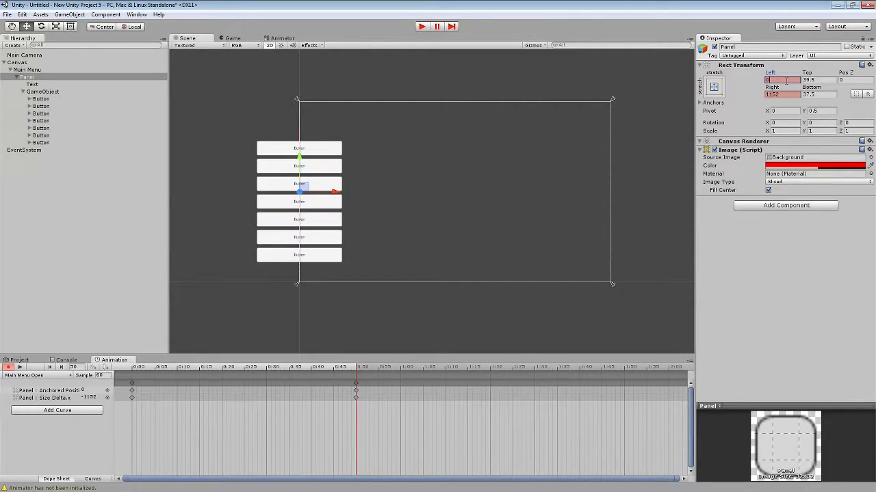
{"action": "key", "text": "ctrl+z"}
Keyframe the Panel at 0:50 by moving it horizontally into the canvas, flush with the canvas's left edge at Left 0.
{"action": "left_click", "coordinate": [290, 125]}
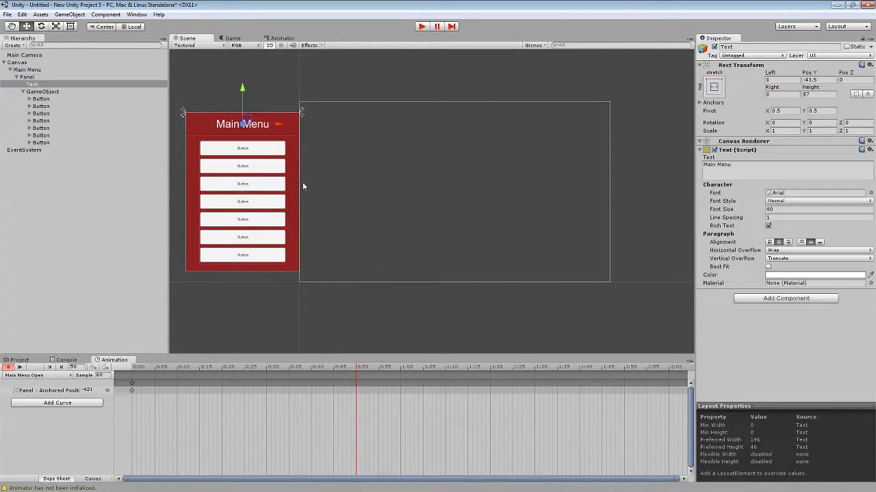
{"action": "left_click", "coordinate": [289, 155]}
{"action": "left_click_drag", "start_coordinate": [280, 194], "coordinate": [393, 196]}
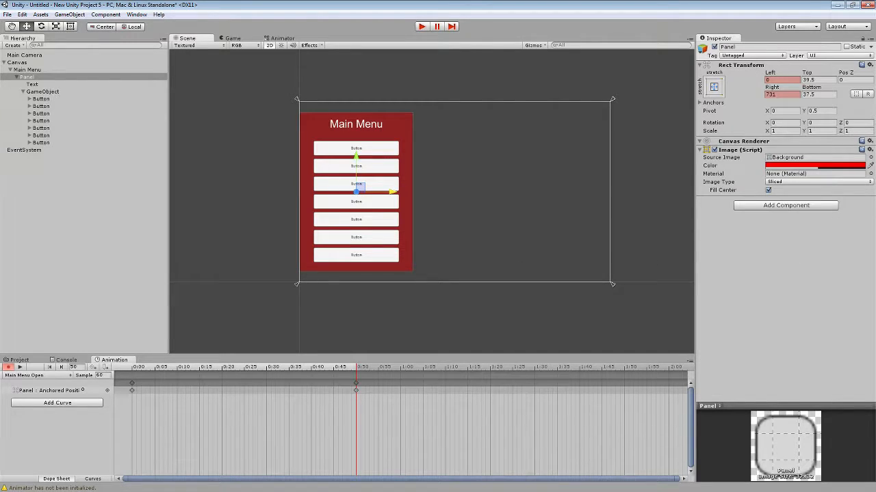
Preview the Main Menu Open animation, stop playback and return the playhead to 0:00.
{"action": "left_click", "coordinate": [132, 370]}
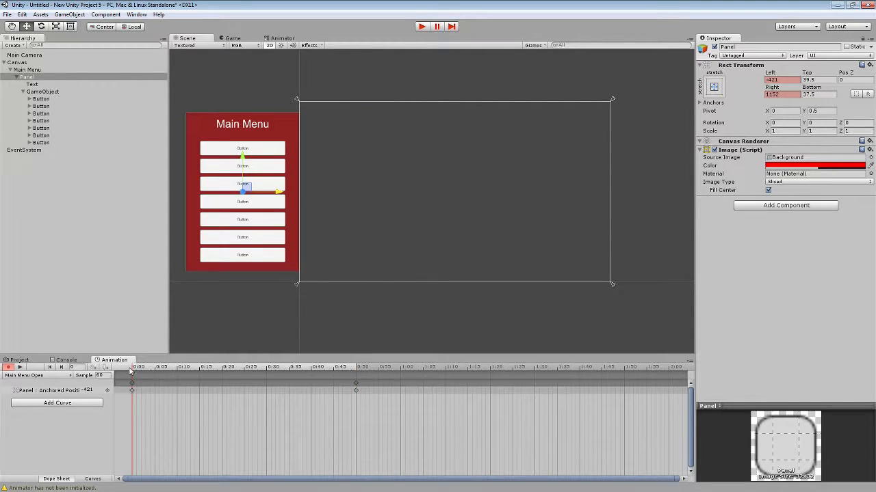
{"action": "left_click_drag", "start_coordinate": [134, 370], "coordinate": [59, 369]}
{"action": "left_click", "coordinate": [20, 368]}
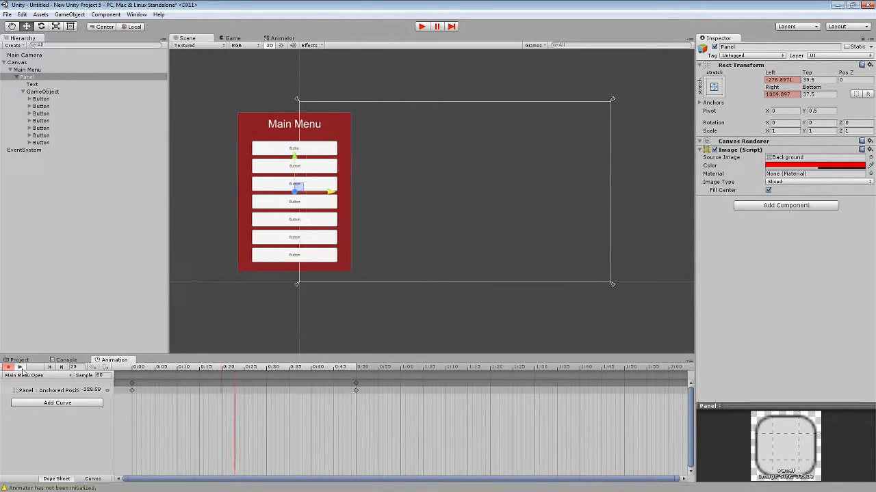
{"action": "left_click", "coordinate": [20, 367]}
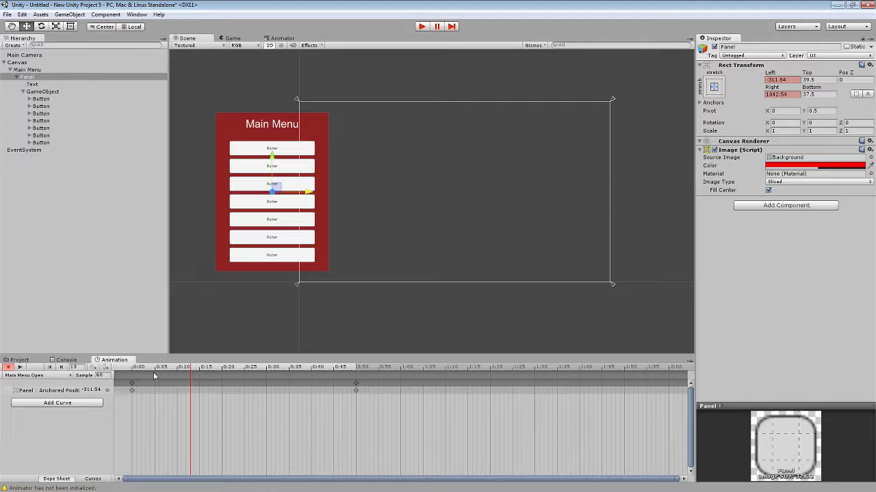
{"action": "left_click", "coordinate": [131, 370]}
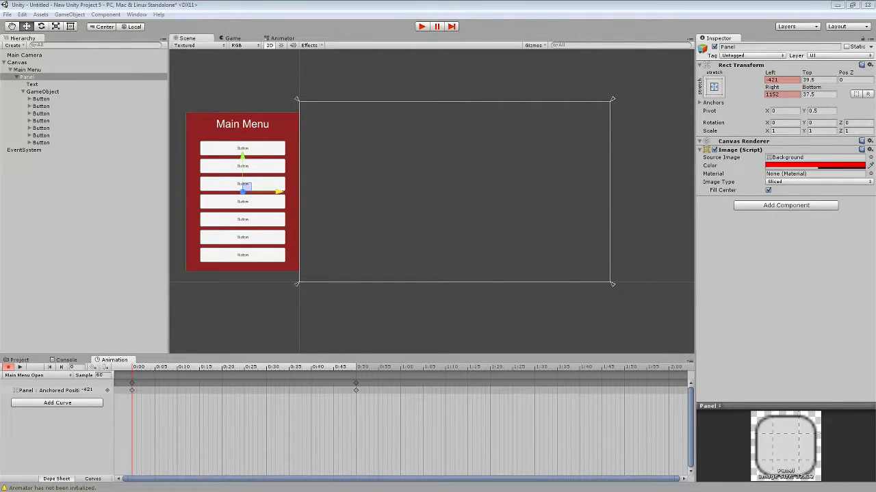
Try adding a Layout Element component to the Main Menu object, and undo it.
{"action": "left_click", "coordinate": [291, 120]}
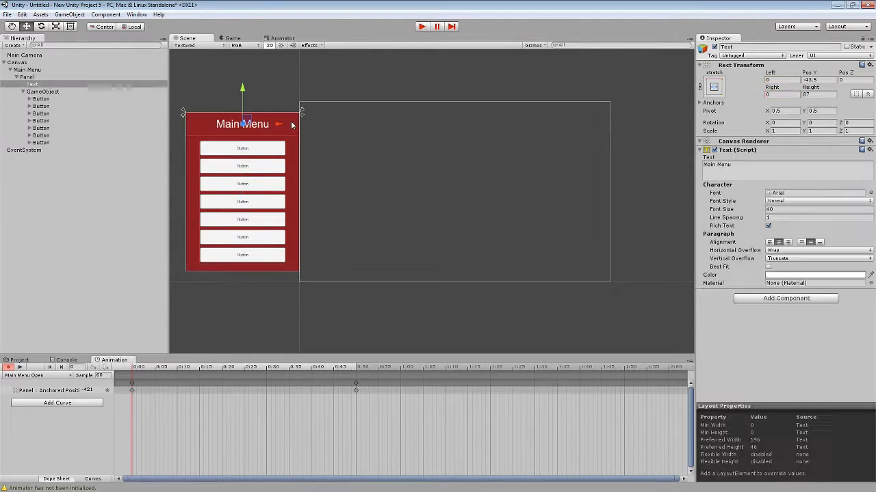
{"action": "left_click", "coordinate": [29, 77]}
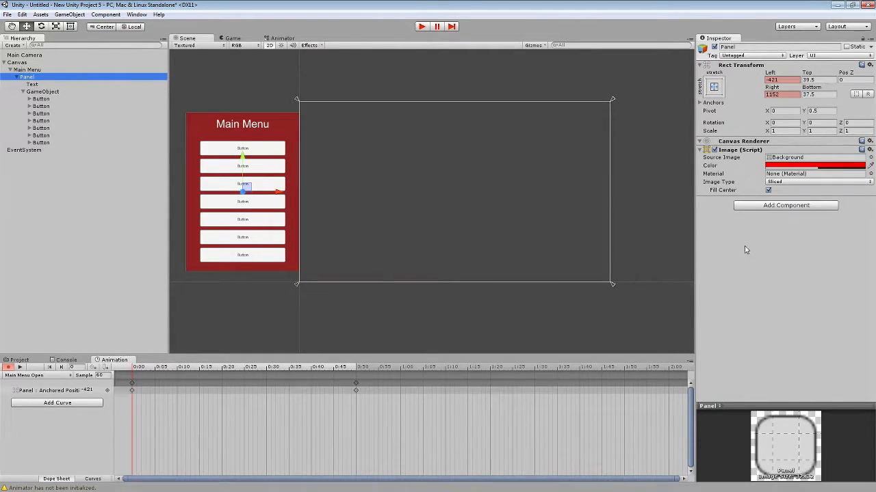
{"action": "left_click", "coordinate": [40, 71]}
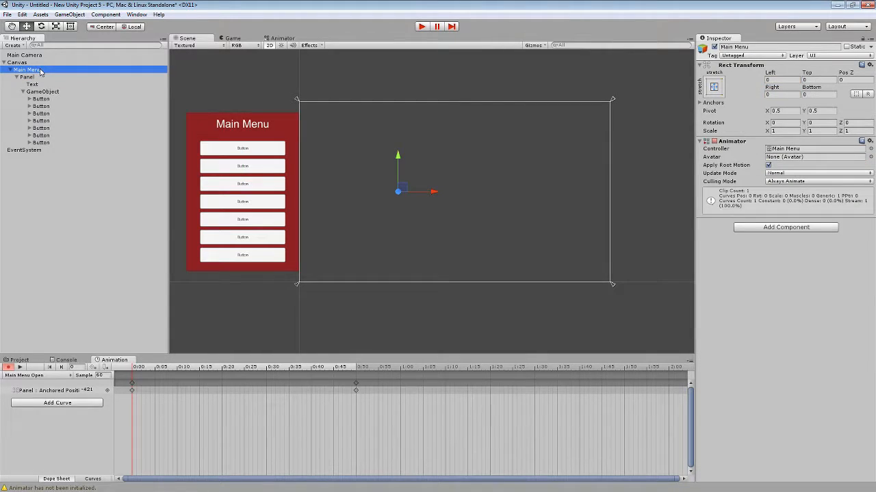
{"action": "left_click", "coordinate": [778, 229]}
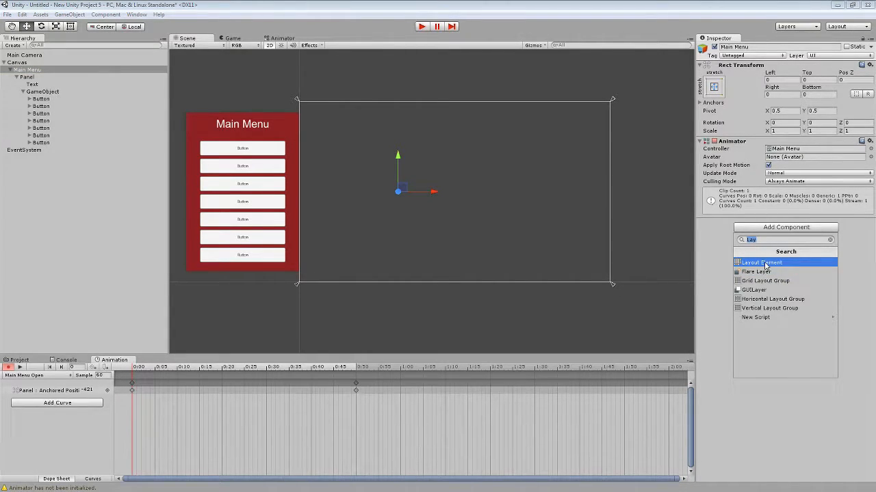
{"action": "left_click", "coordinate": [765, 264]}
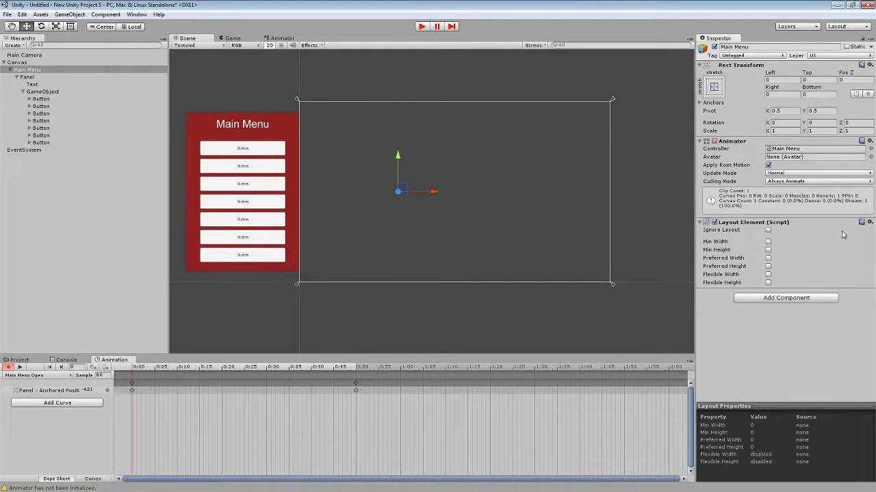
{"action": "key", "text": "ctrl+z"}
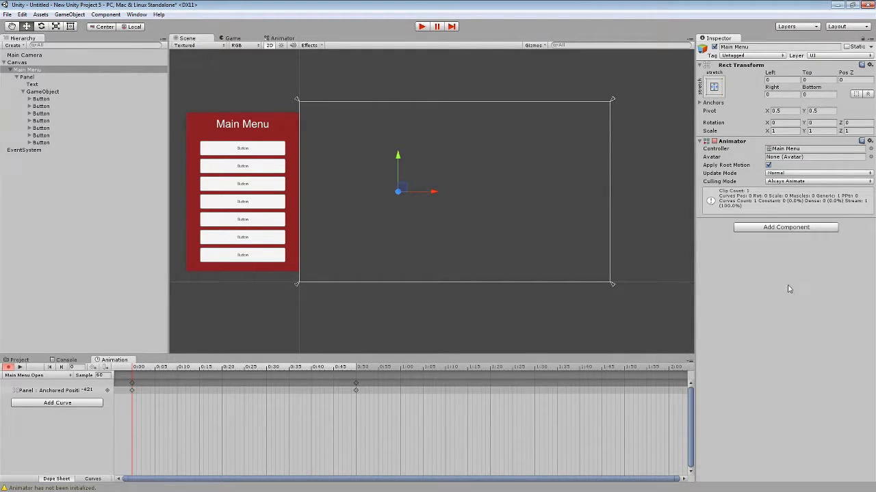
Add a Canvas Group component to the Main Menu object.
{"action": "left_click", "coordinate": [791, 228]}
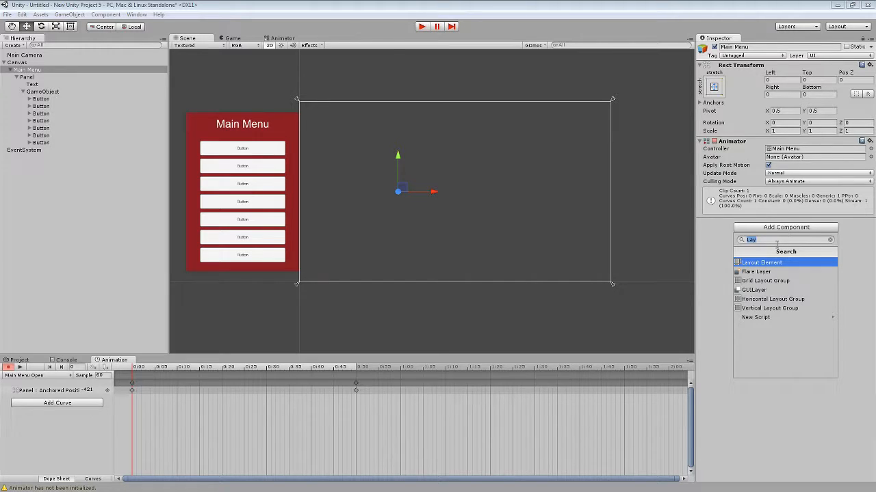
{"action": "type", "text": "Canvas"}
{"action": "key", "text": "Down"}
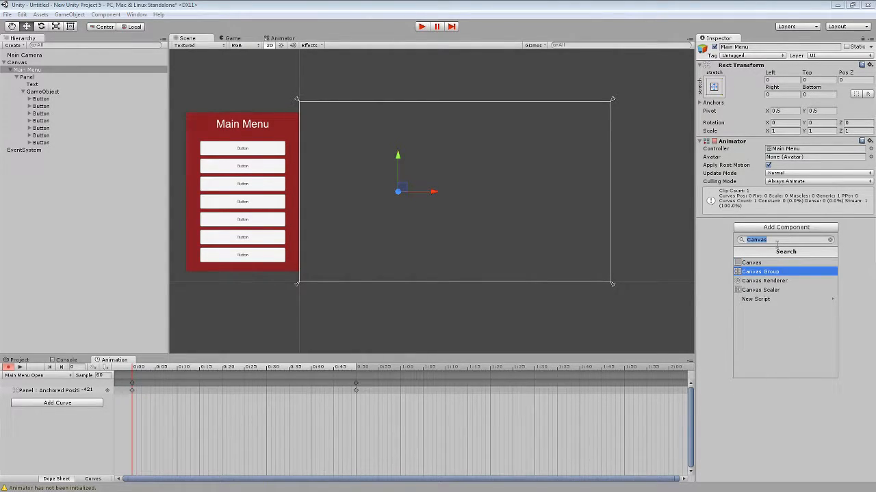
{"action": "key", "text": "Return"}
Keyframe the Main Menu's Canvas Group Alpha at 0 at frame 0:00 and at 1 at frame 0:30.
{"action": "left_click", "coordinate": [786, 230]}
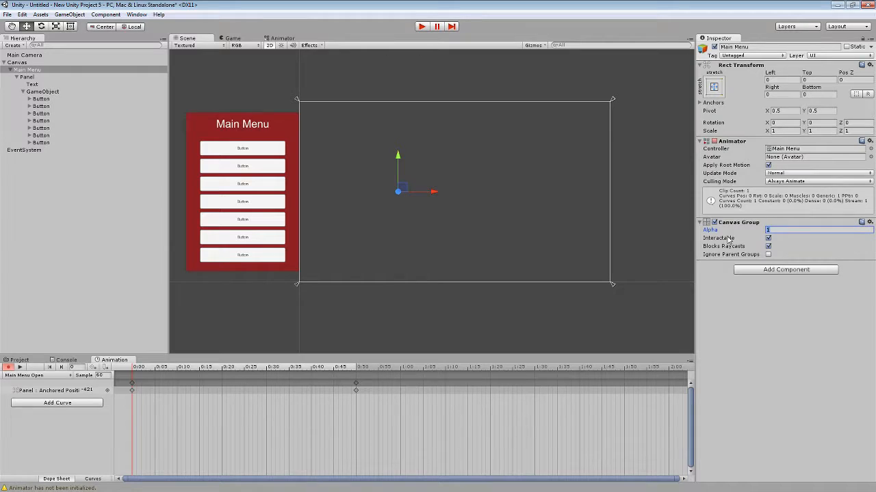
{"action": "type", "text": "0"}
{"action": "left_click", "coordinate": [280, 372]}
{"action": "mouse_move", "coordinate": [280, 371]}
{"action": "left_mouse_down"}
{"action": "mouse_move", "coordinate": [290, 370]}
{"action": "mouse_move", "coordinate": [267, 370]}
{"action": "left_mouse_up"}
{"action": "left_click", "coordinate": [787, 219]}
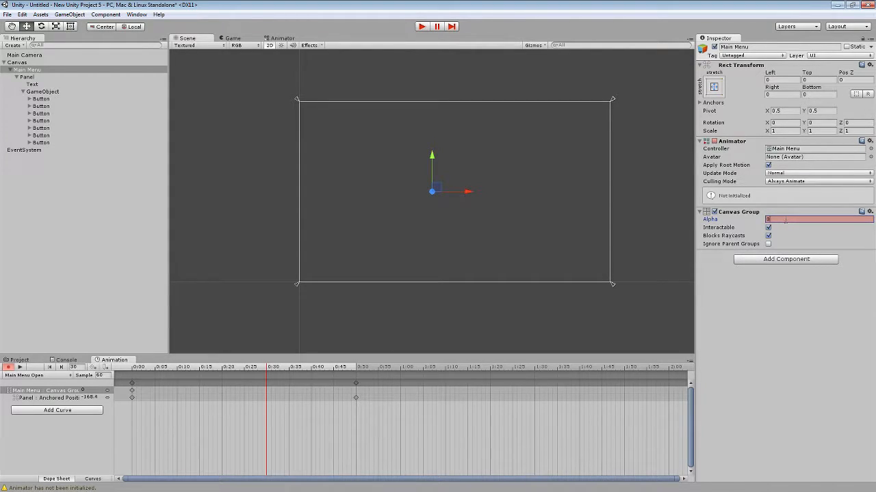
{"action": "type", "text": "1"}
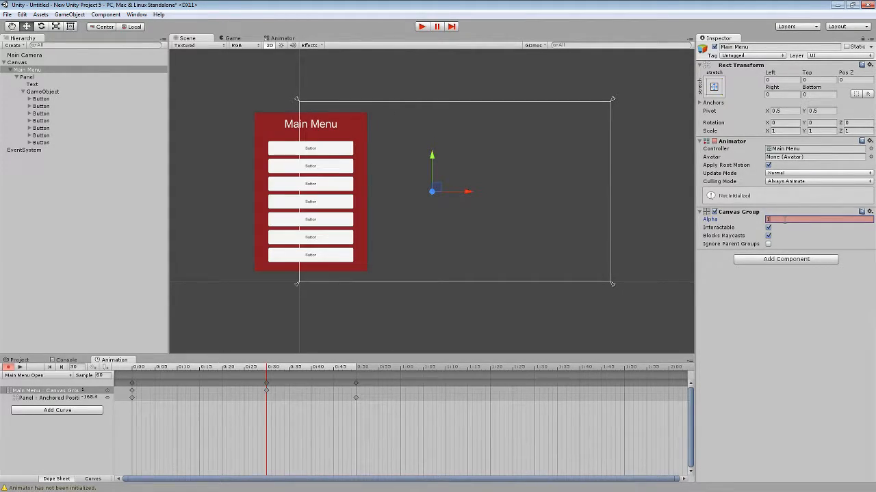
Keyframe the Panel at 0:50 with a rotation of about -23.2 degrees around its Y axis.
{"action": "left_click_drag", "start_coordinate": [128, 370], "coordinate": [355, 367]}
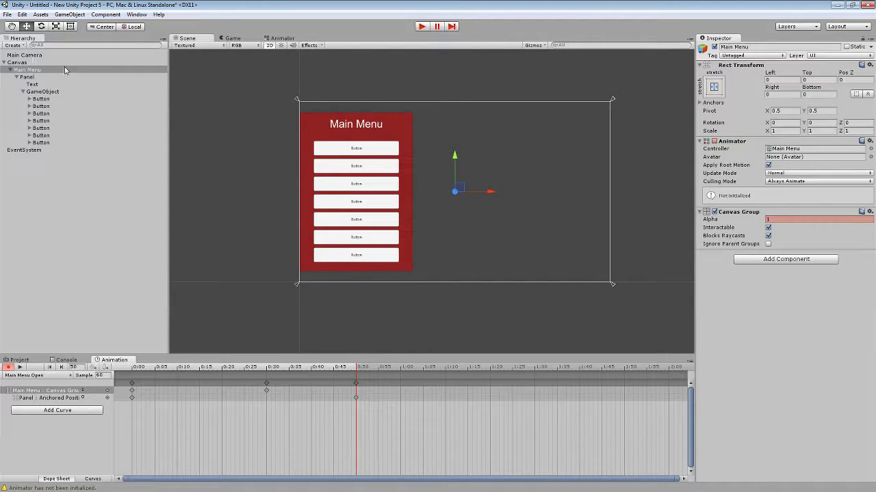
{"action": "left_click", "coordinate": [400, 116]}
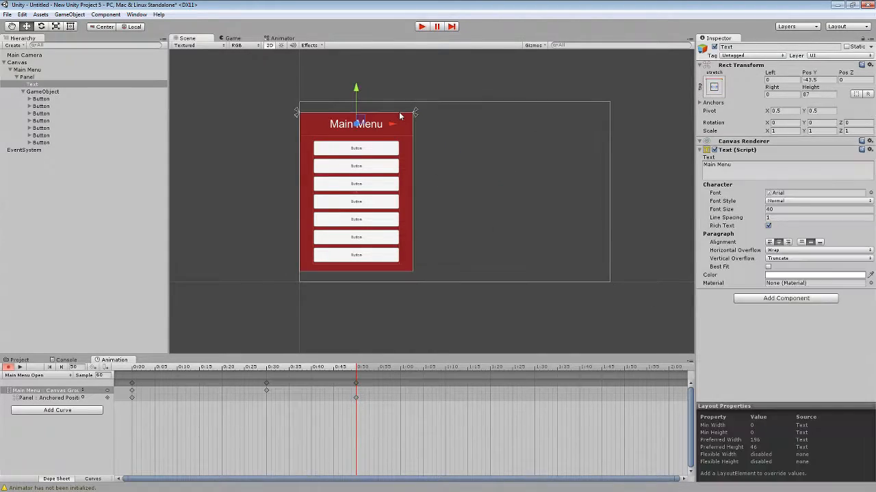
{"action": "left_click", "coordinate": [414, 141]}
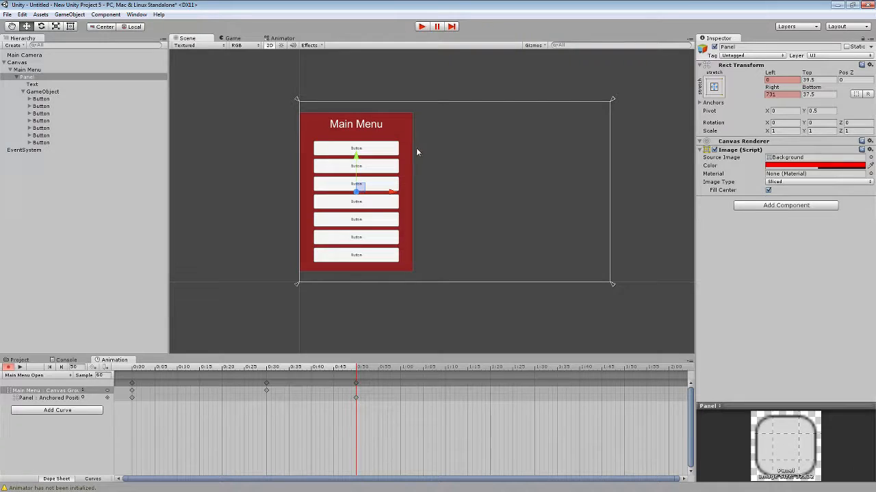
{"action": "left_click_drag", "start_coordinate": [378, 196], "coordinate": [401, 198]}
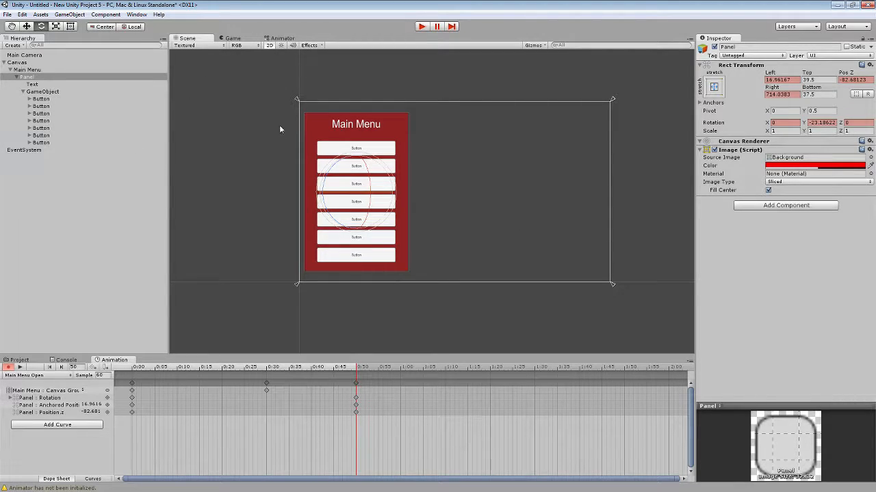
Disable Loop Time on the Main Menu Open animation clip and run the scene in Play mode to test it.
{"action": "left_click", "coordinate": [21, 360]}
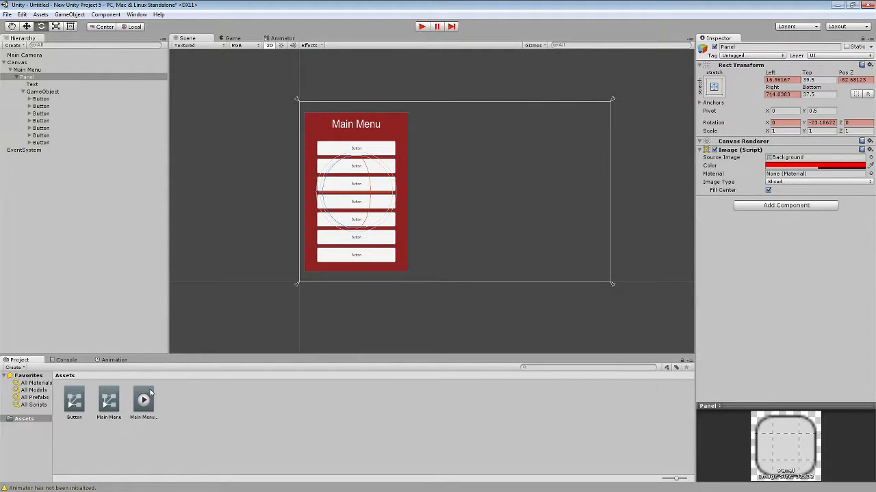
{"action": "left_click", "coordinate": [145, 405]}
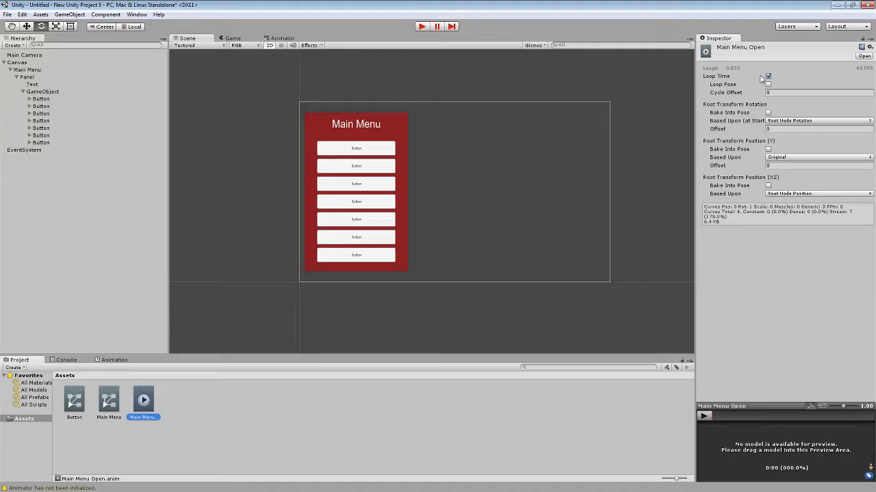
{"action": "left_click", "coordinate": [768, 77]}
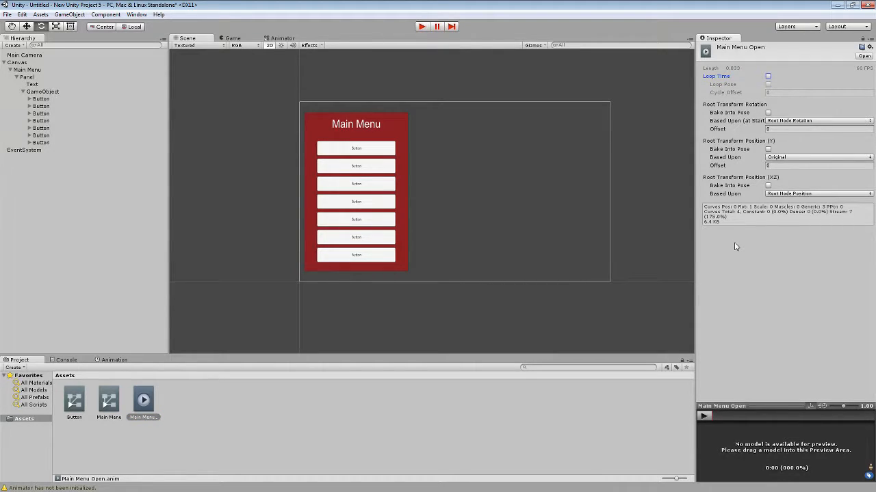
{"action": "left_click", "coordinate": [402, 320]}
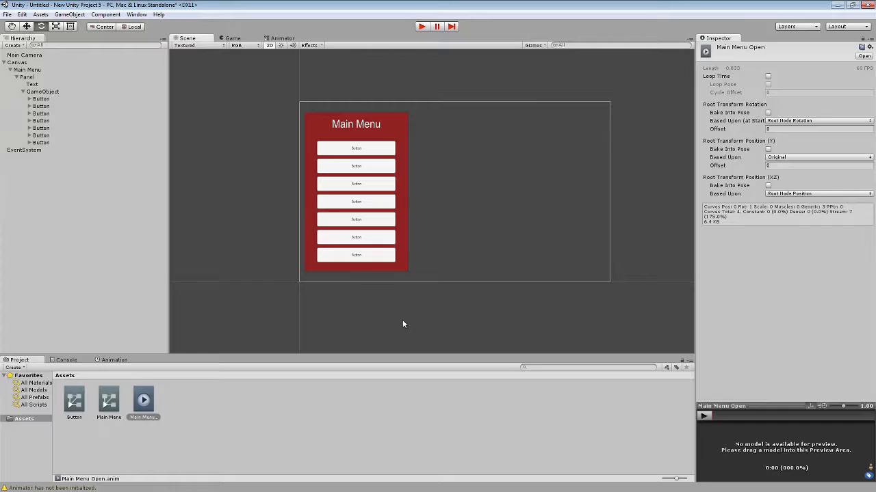
{"action": "left_click", "coordinate": [422, 28]}
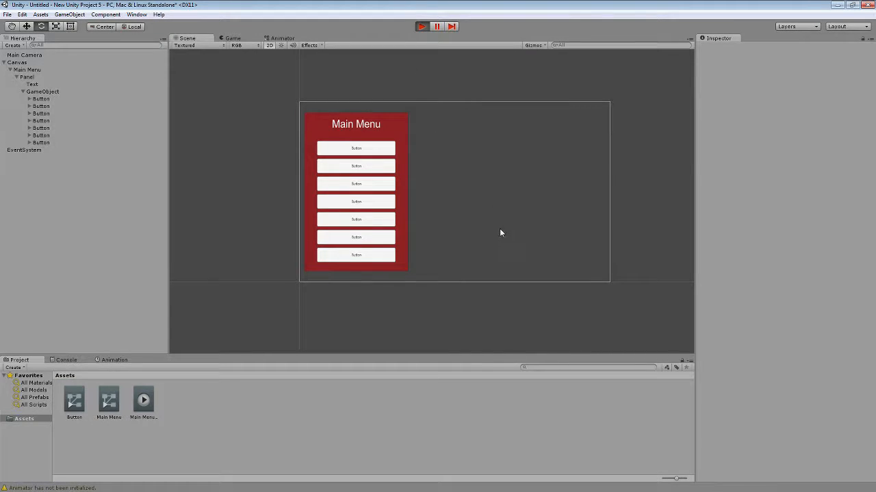